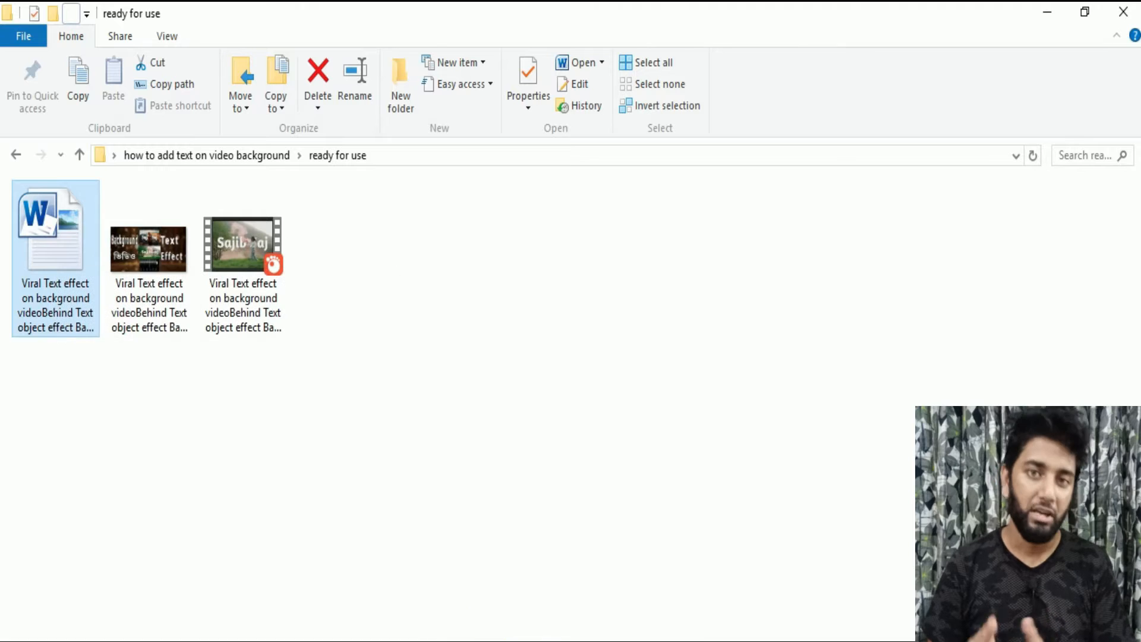
Examine the prepared title, the description with its word limit, and both tag lists in the Word document
drag(363, 290, 703, 278)
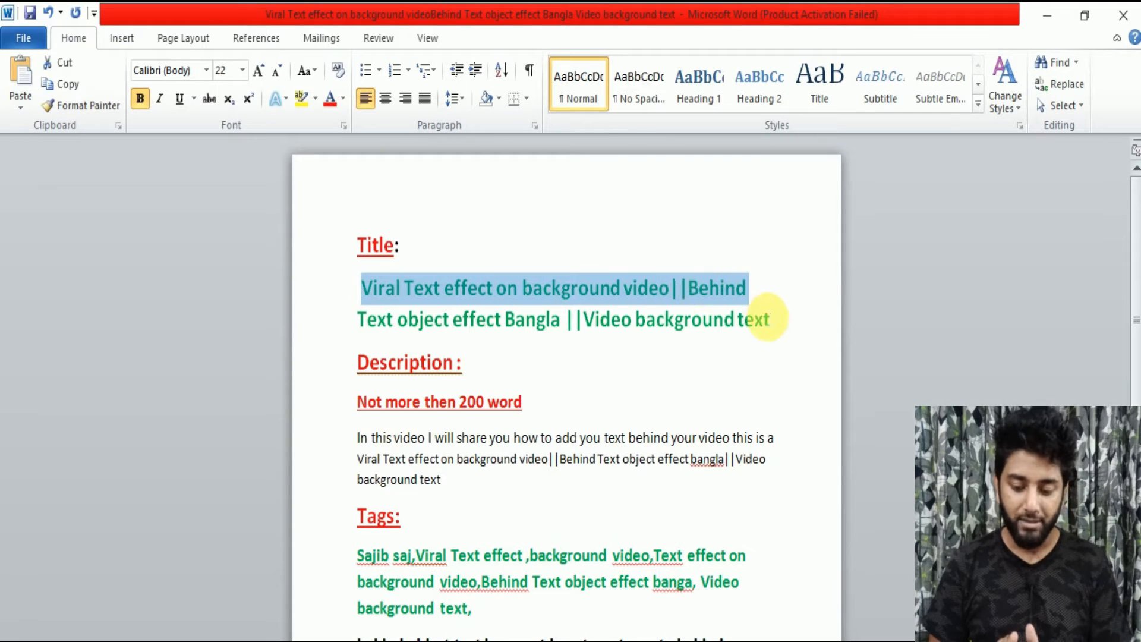
drag(796, 336, 368, 297)
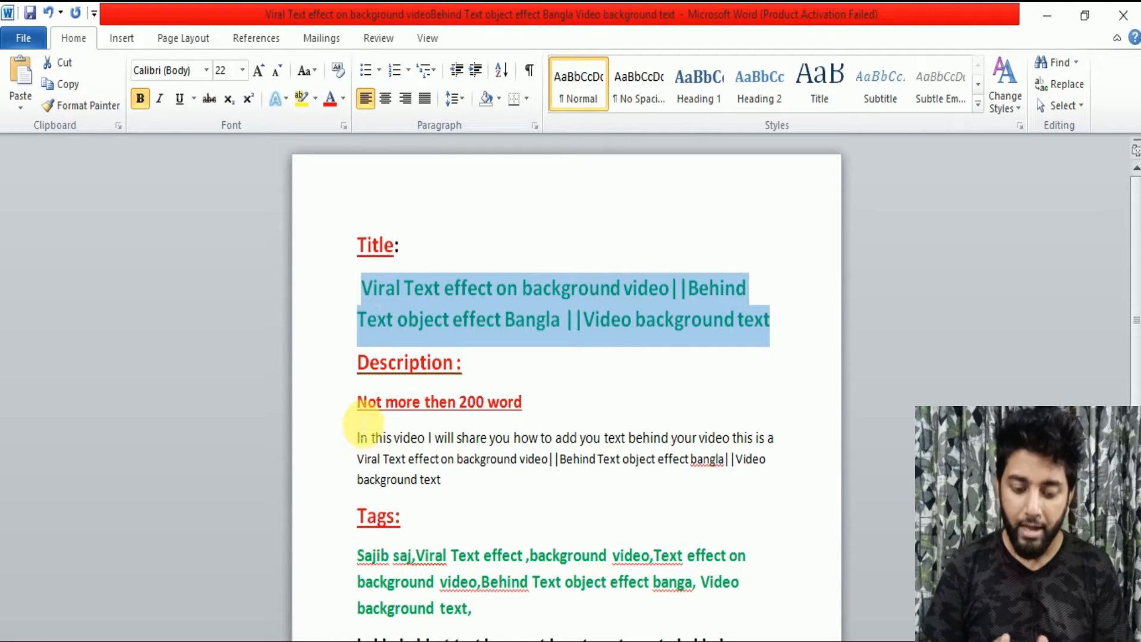
drag(359, 441, 445, 479)
drag(361, 416, 515, 408)
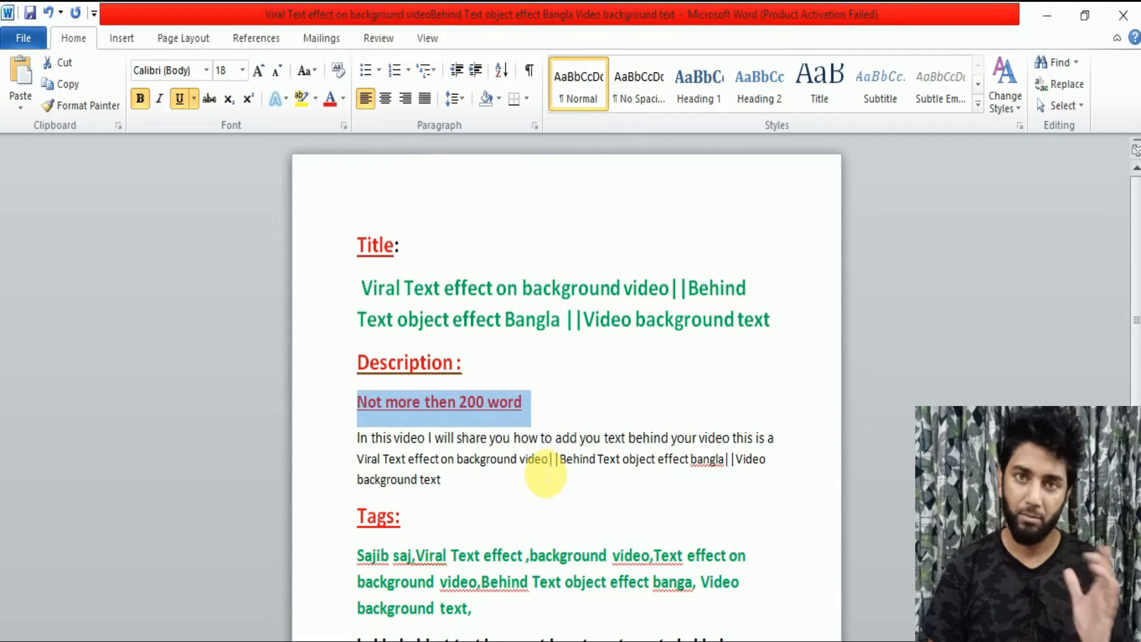
click(551, 489)
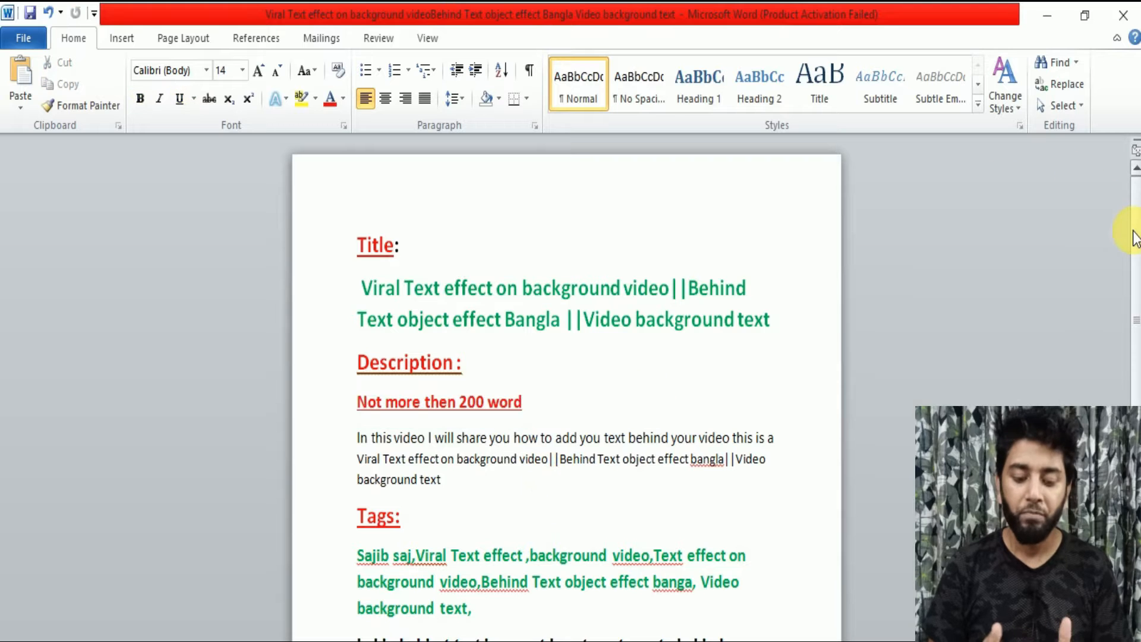
drag(1136, 238, 1135, 270)
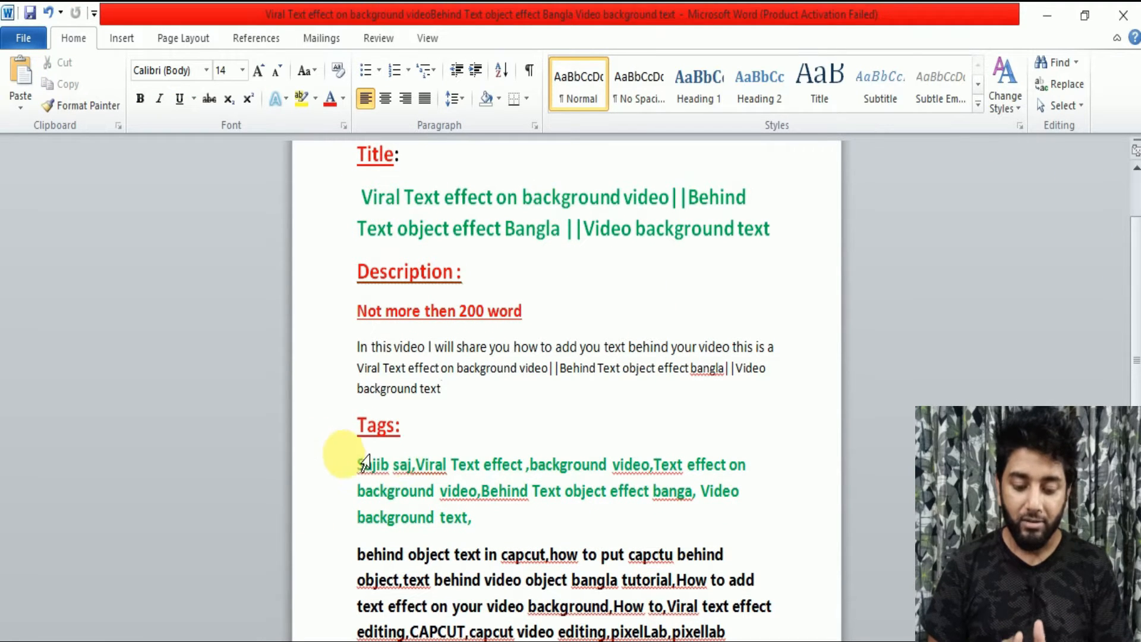
drag(478, 528, 355, 465)
drag(784, 228, 362, 205)
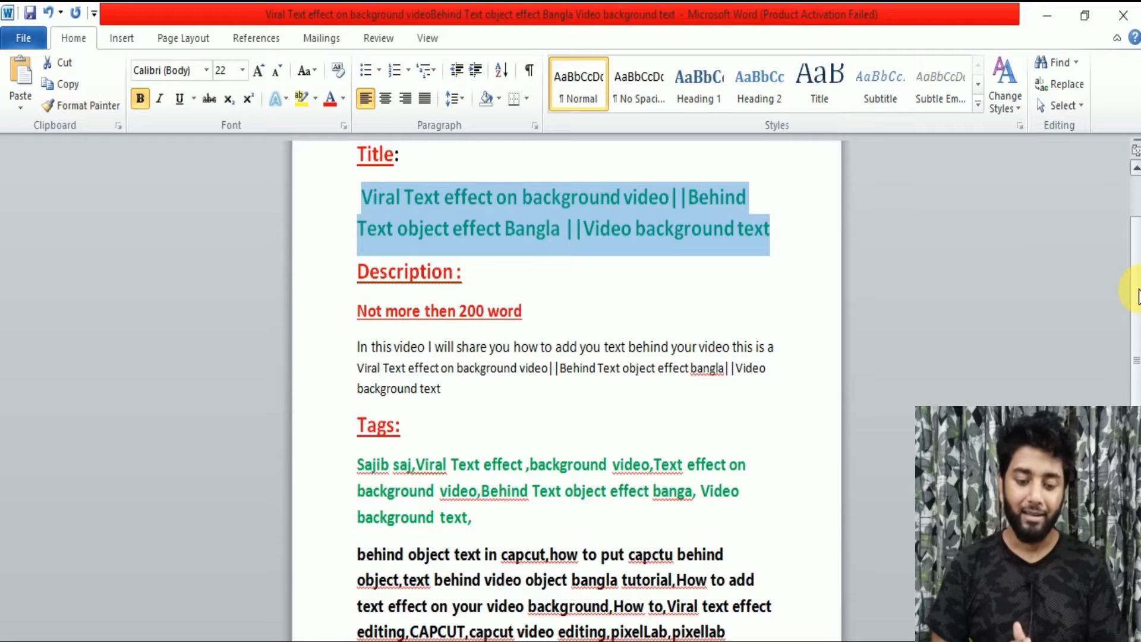
scroll(1136, 291, down, 1)
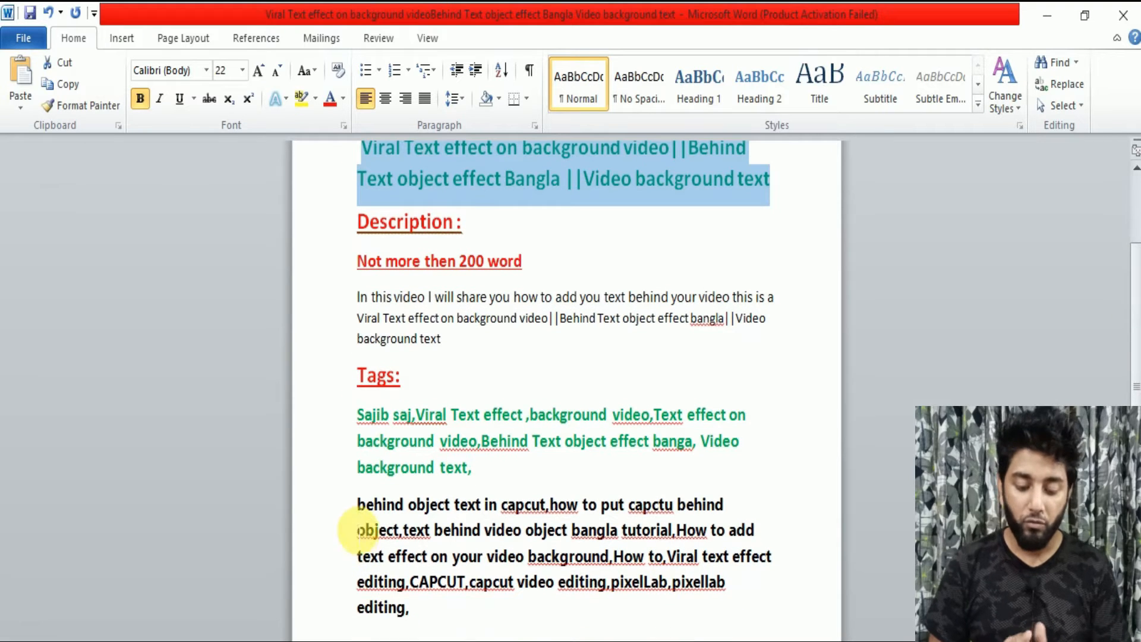
drag(358, 505, 462, 613)
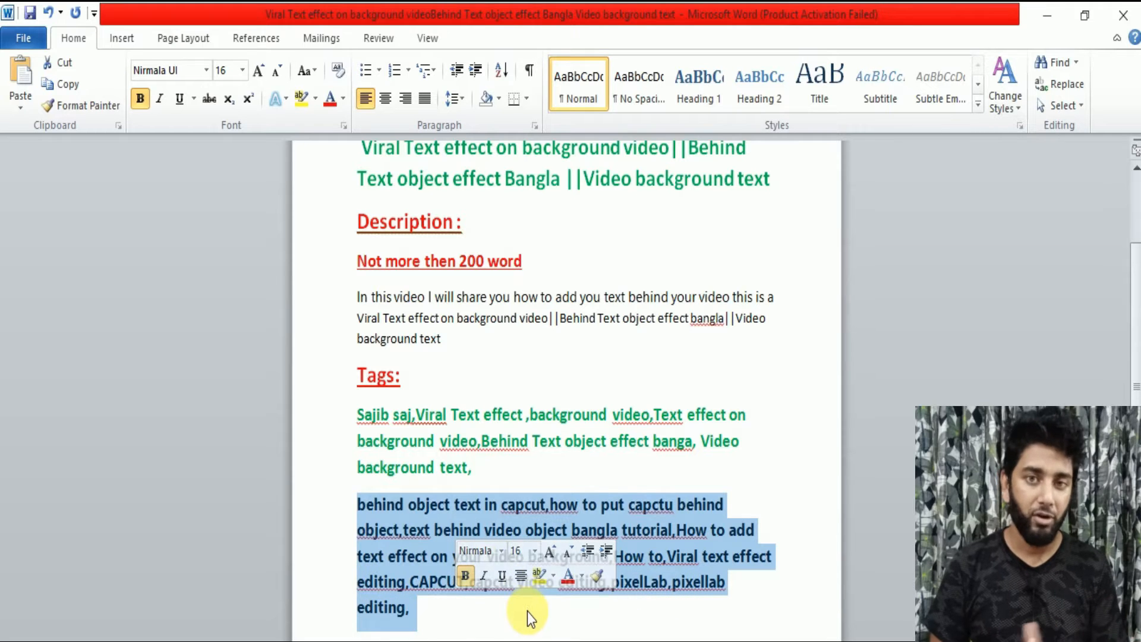
click(466, 555)
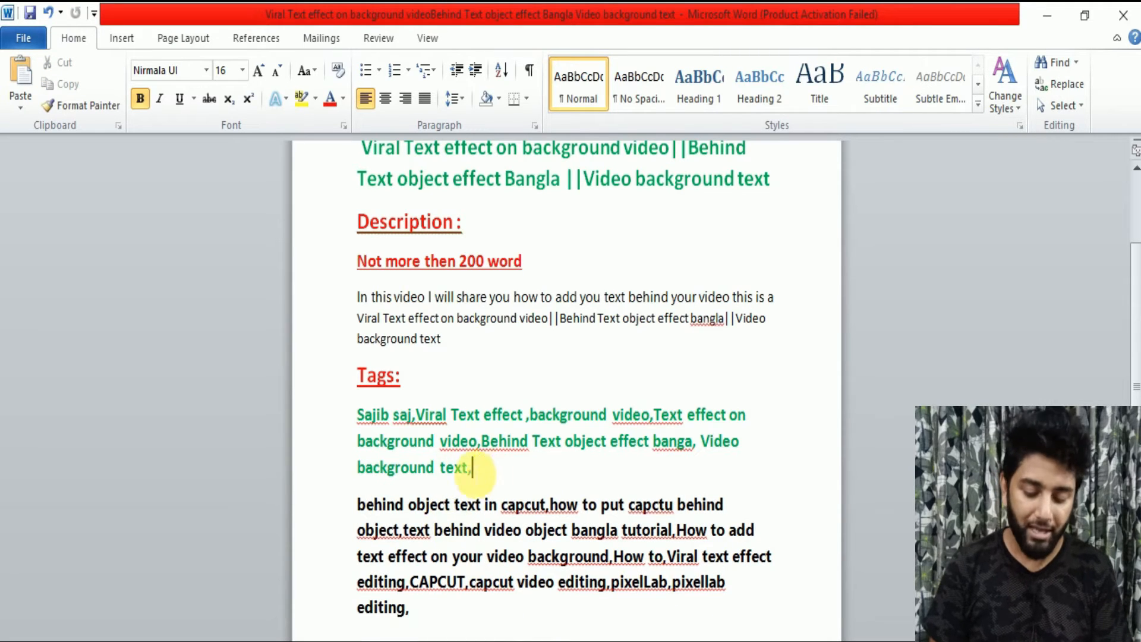
drag(486, 474, 382, 429)
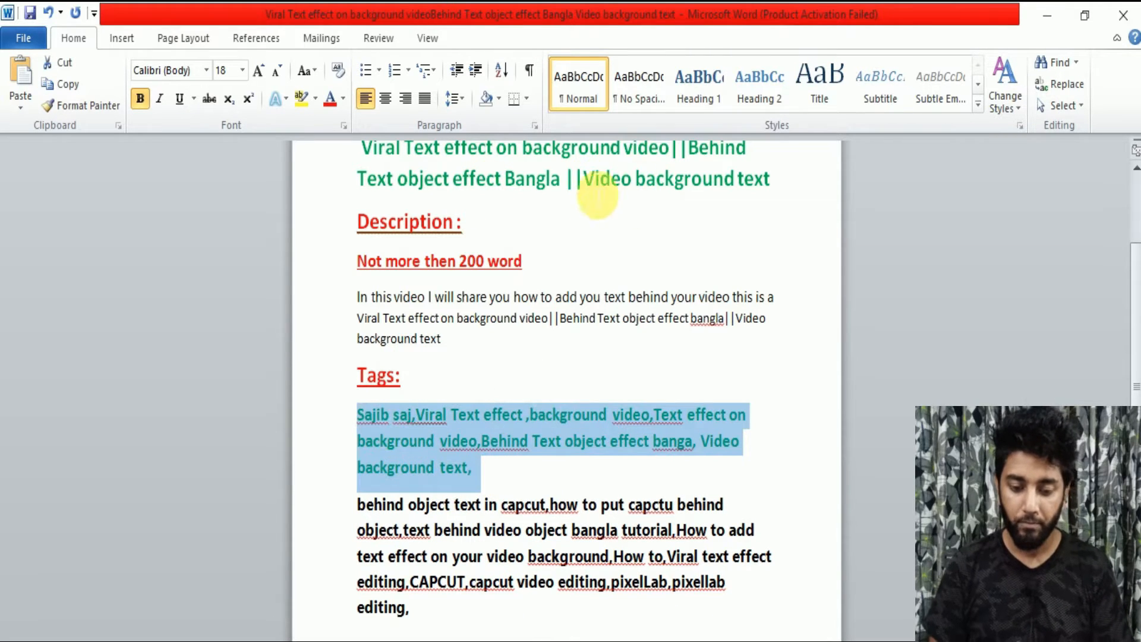
drag(361, 150, 798, 198)
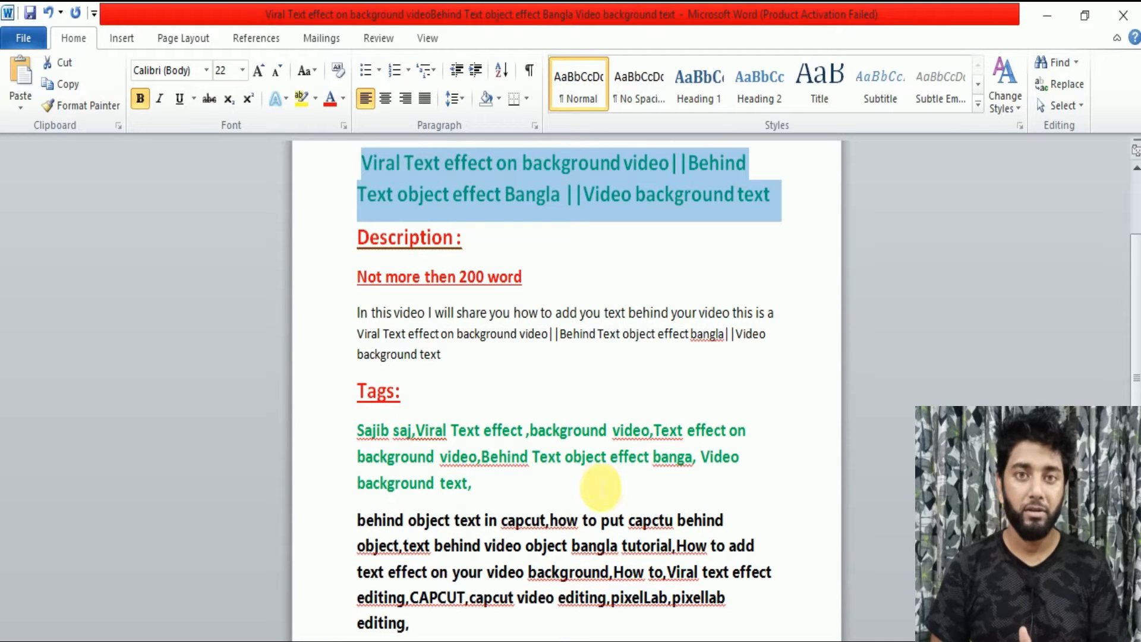
click(608, 486)
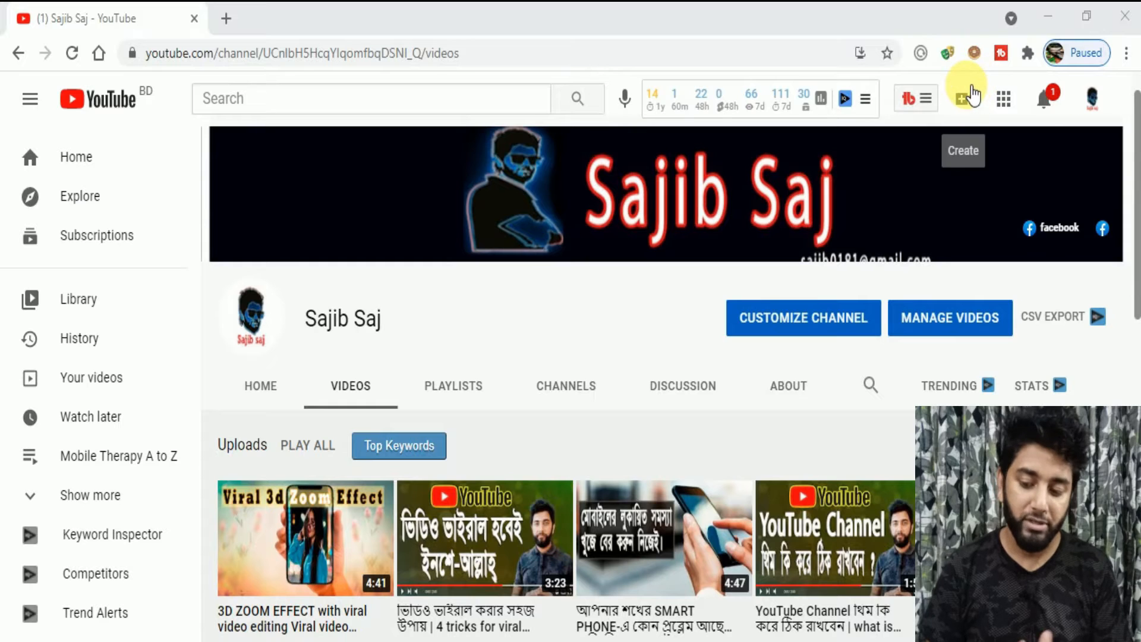
Start a new YouTube upload with the "Viral Text effect on background video" video file from the "ready for use" folder
click(975, 97)
click(980, 144)
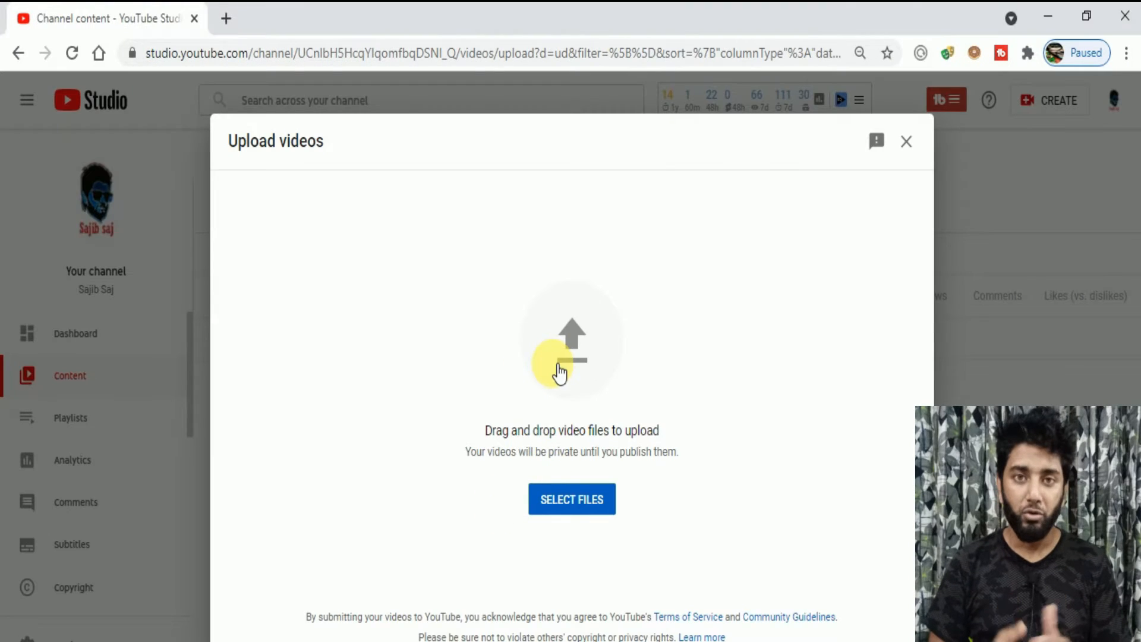
click(553, 366)
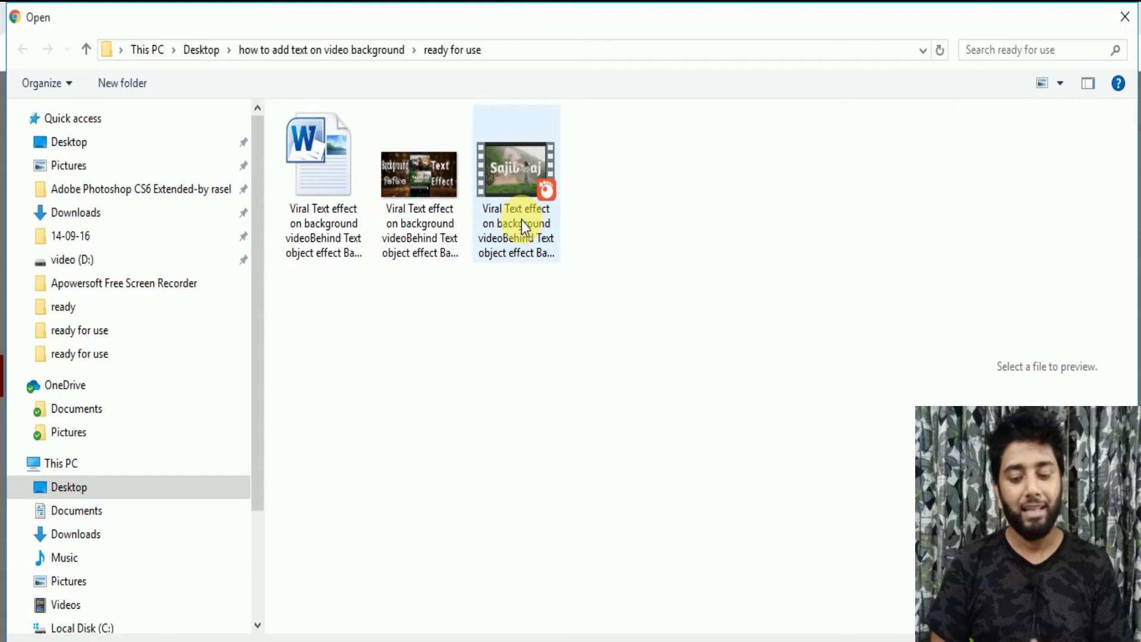
double_click(522, 220)
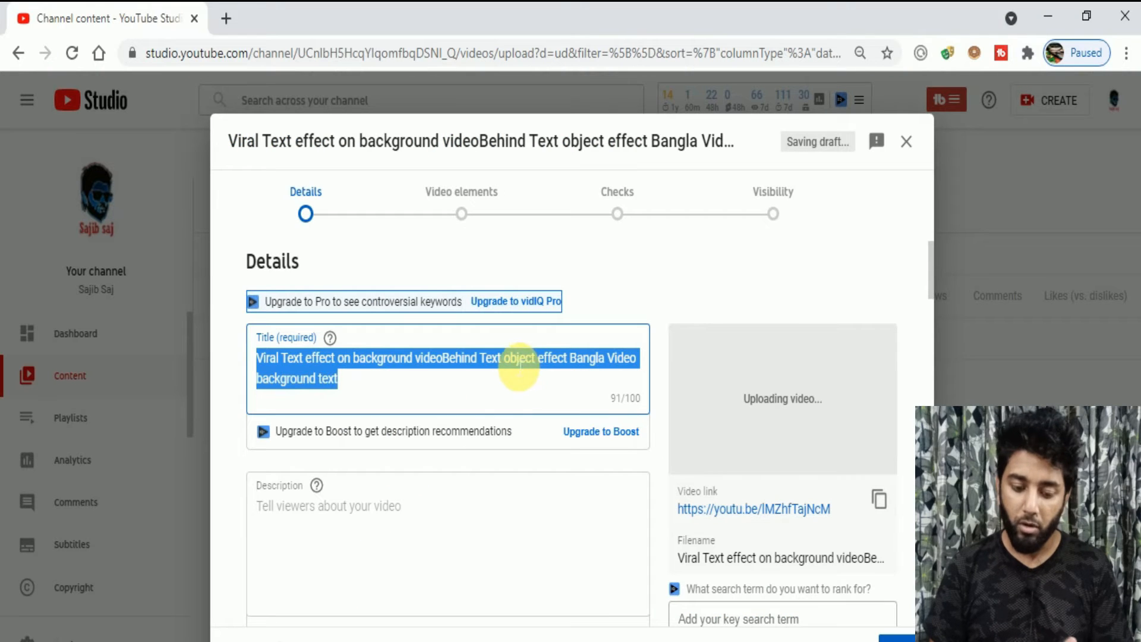
Replace the title with "Viral Text effect on background video||Behind Text object effect Bangla ||Video background text" and fill the description with the Word document's paragraph
key(BackSpace)
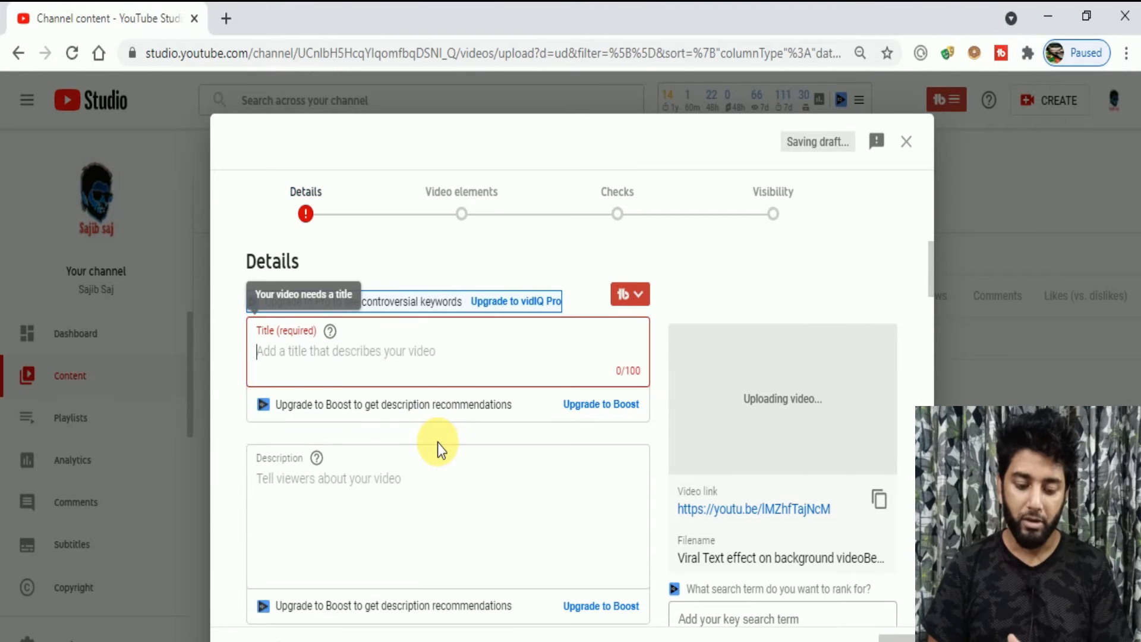
text(Viral Text effect on background video||Behind Text object effect Bangla ||Video background text)
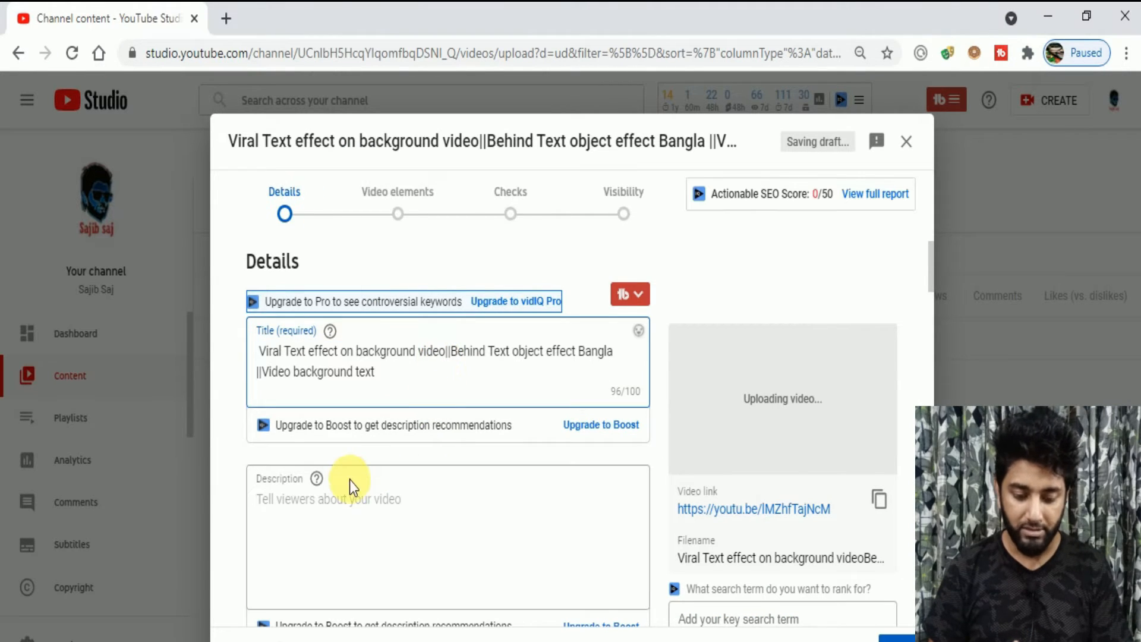
key(alt+Tab)
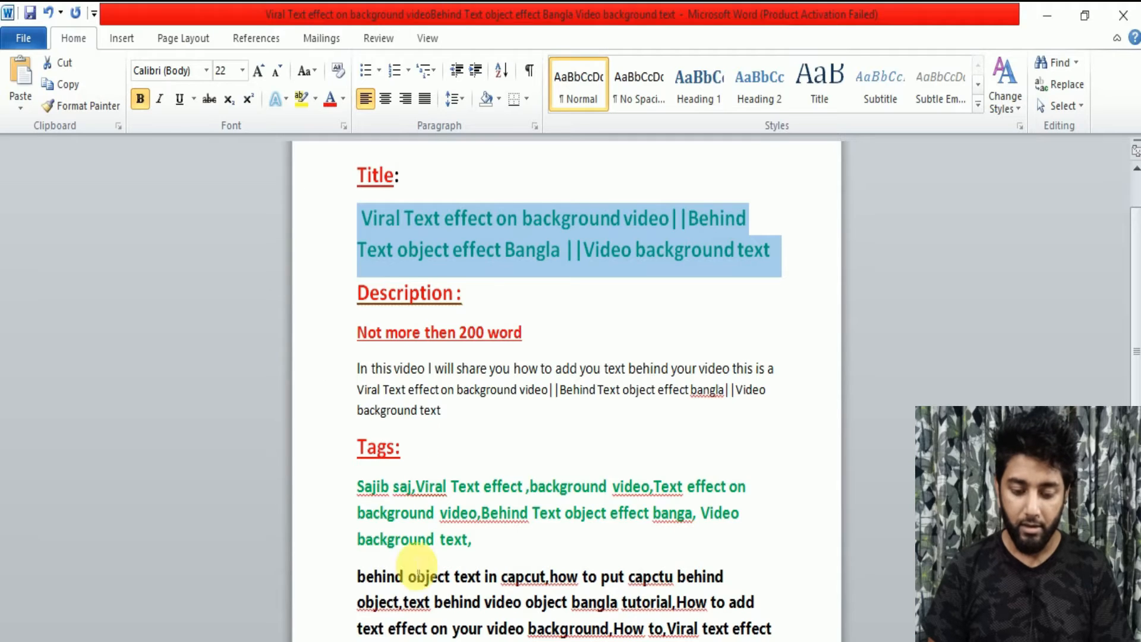
drag(359, 368, 466, 407)
key(ctrl+c)
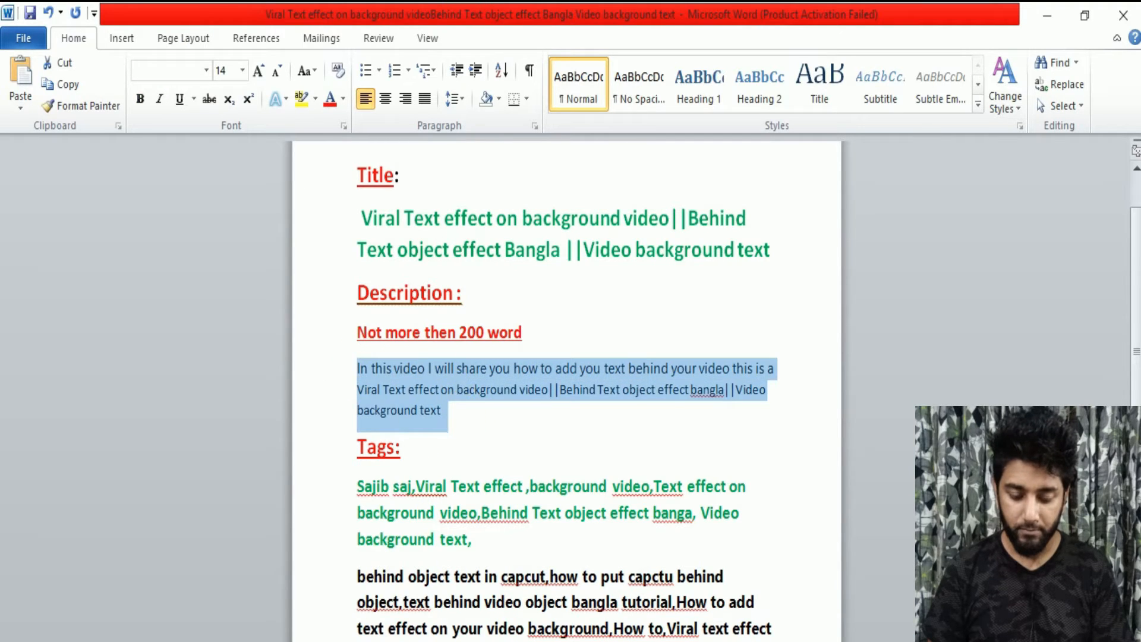
key(alt+Tab)
click(356, 537)
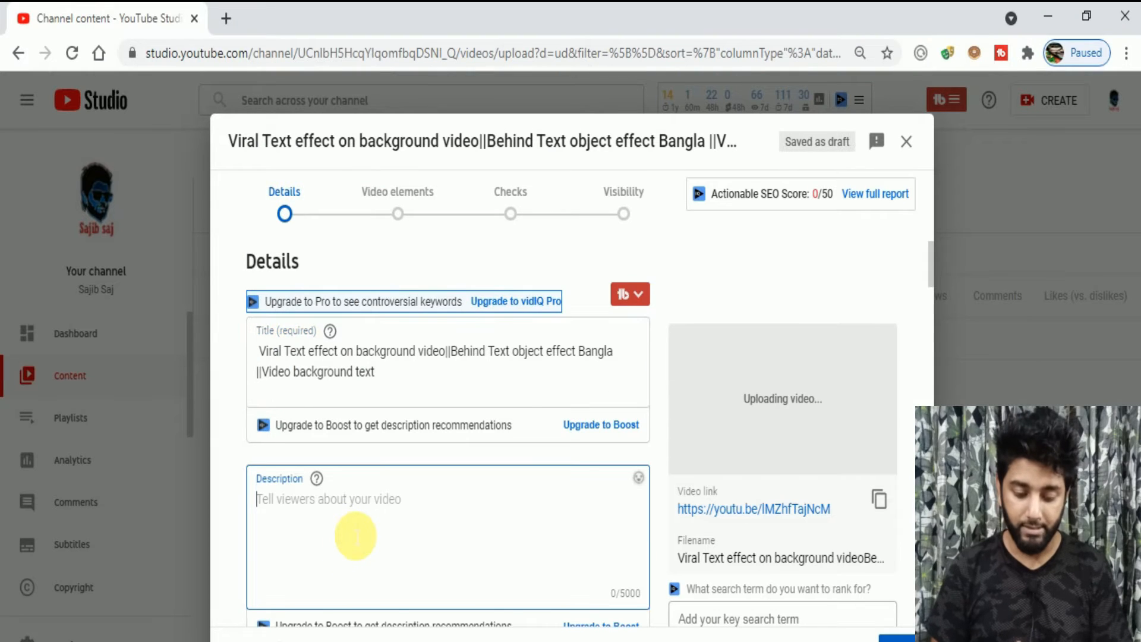
key(ctrl+v)
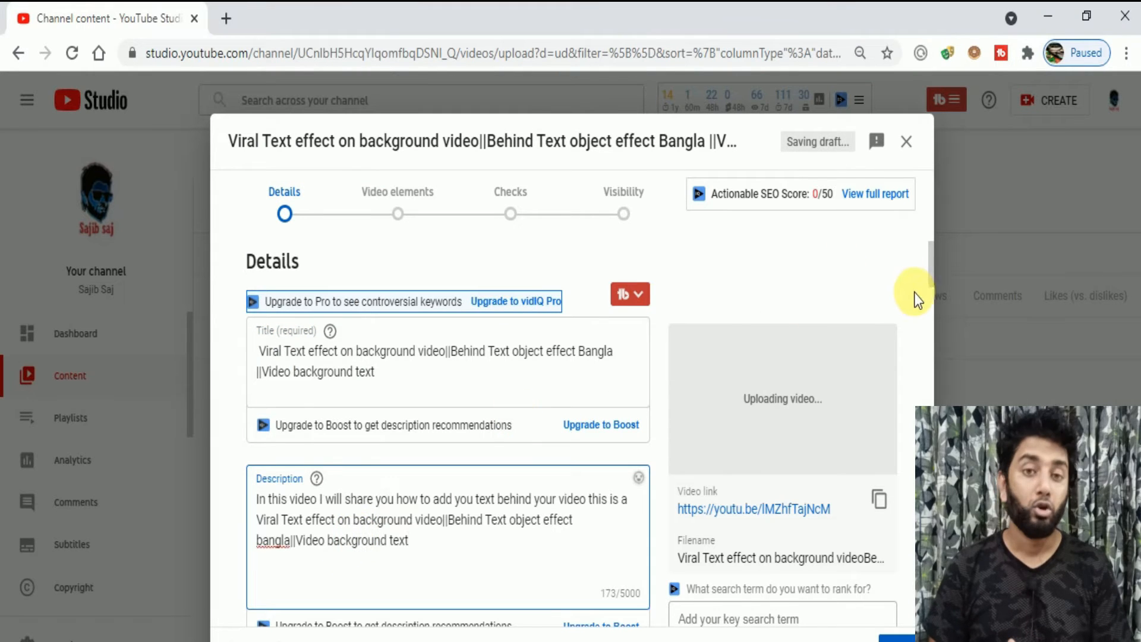
Upload the prepared "Viral Text effect on background video" image from the "ready for use" folder as the video's thumbnail
drag(933, 269, 934, 313)
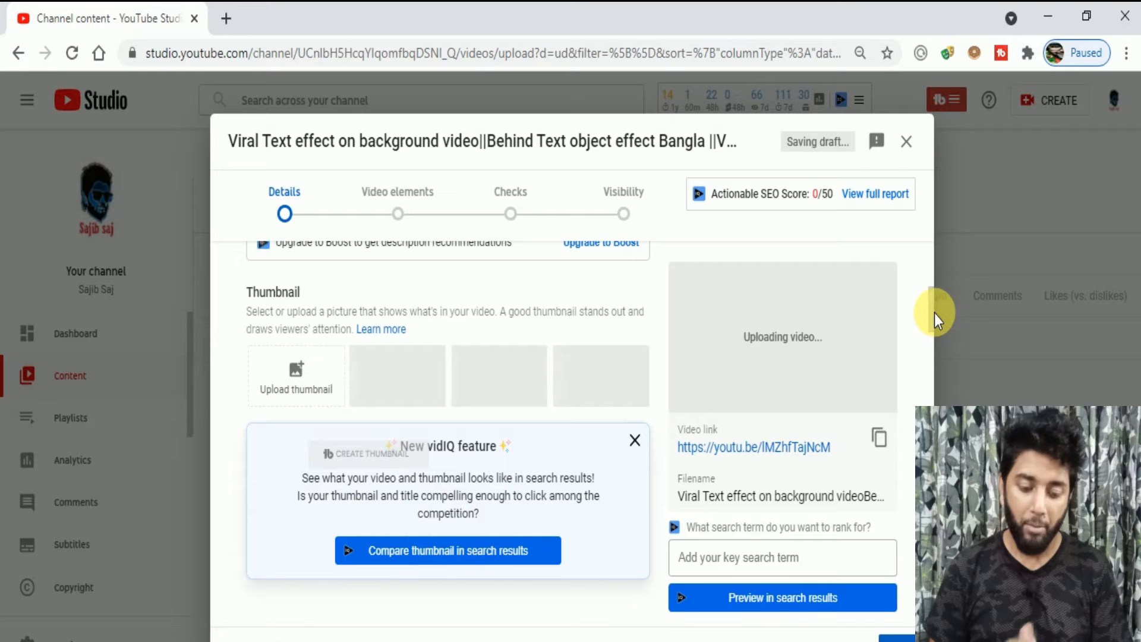
click(303, 362)
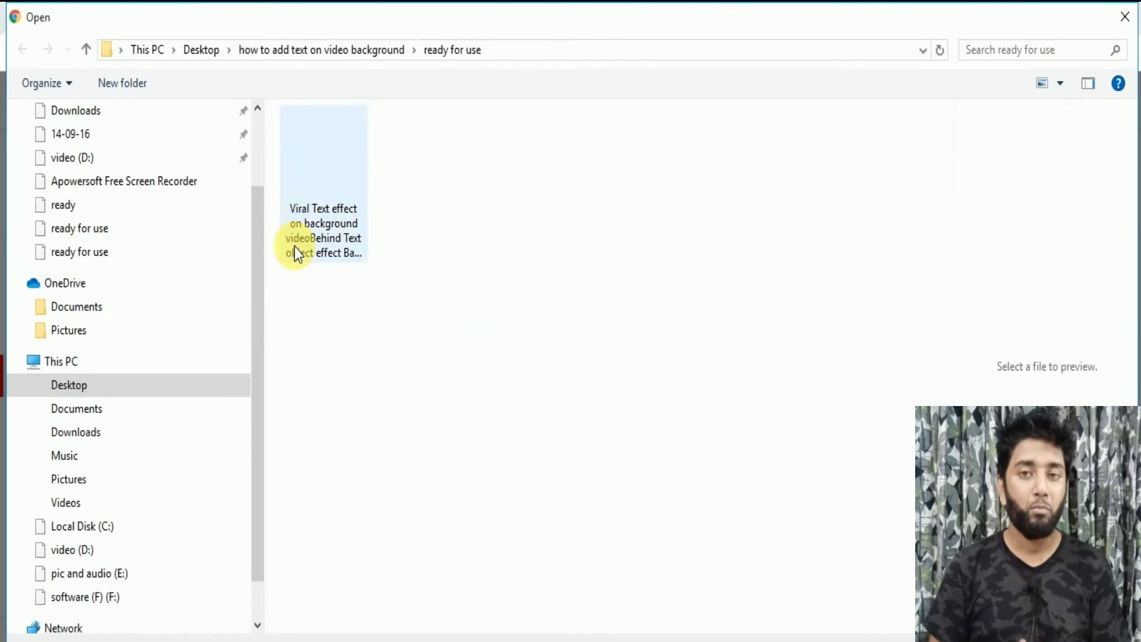
double_click(314, 179)
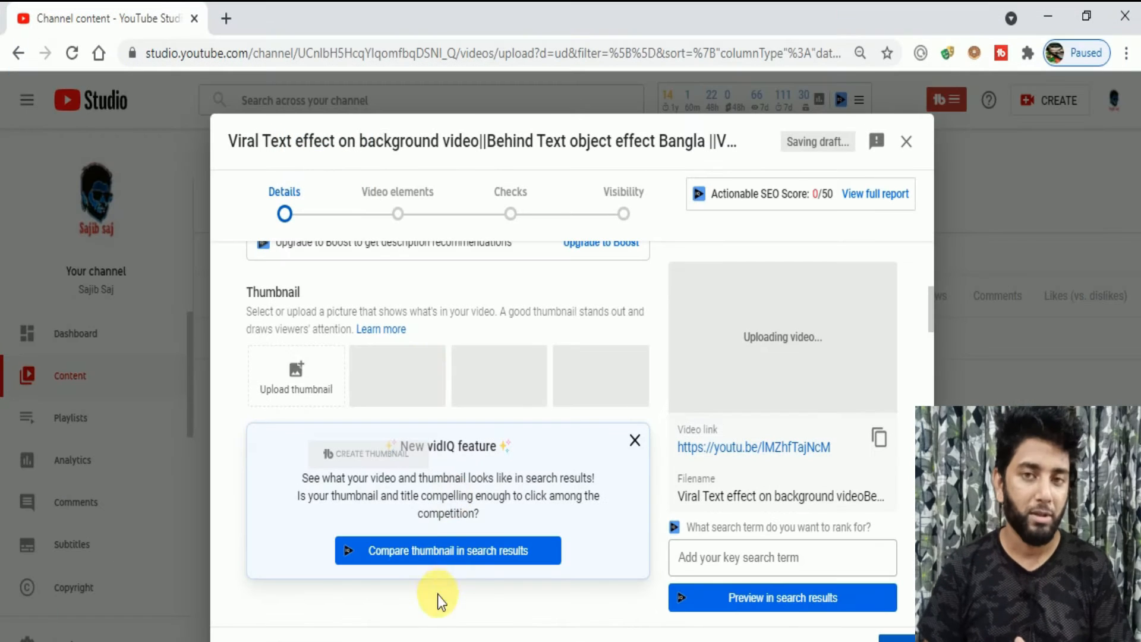
Add the video to the "Public Therapy A to Z" playlist
drag(932, 301, 932, 343)
click(380, 389)
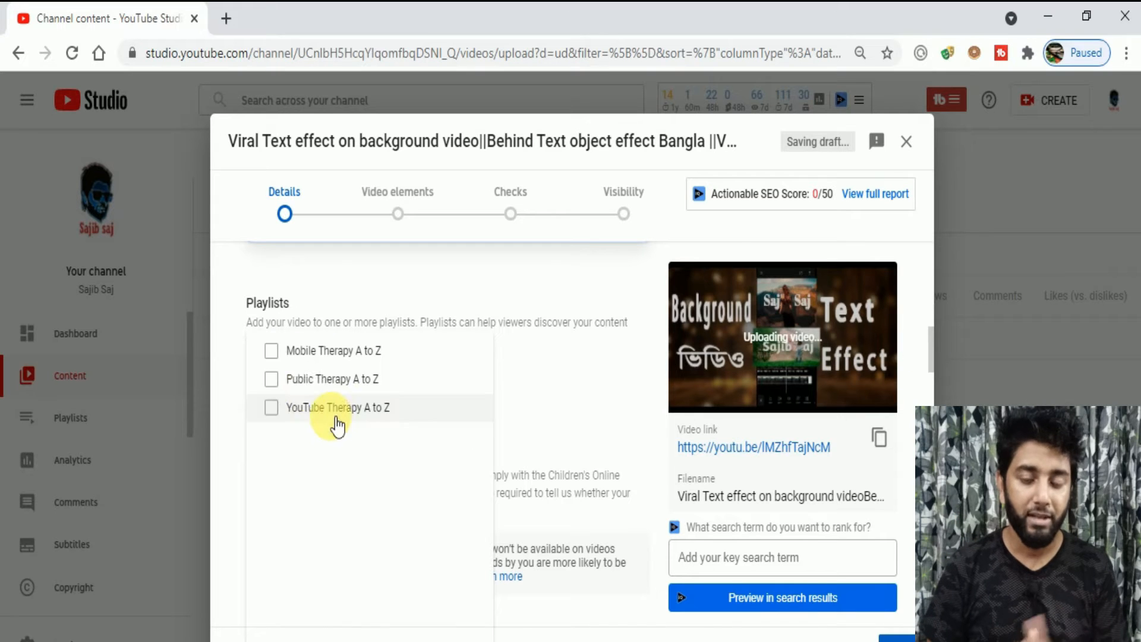
click(314, 387)
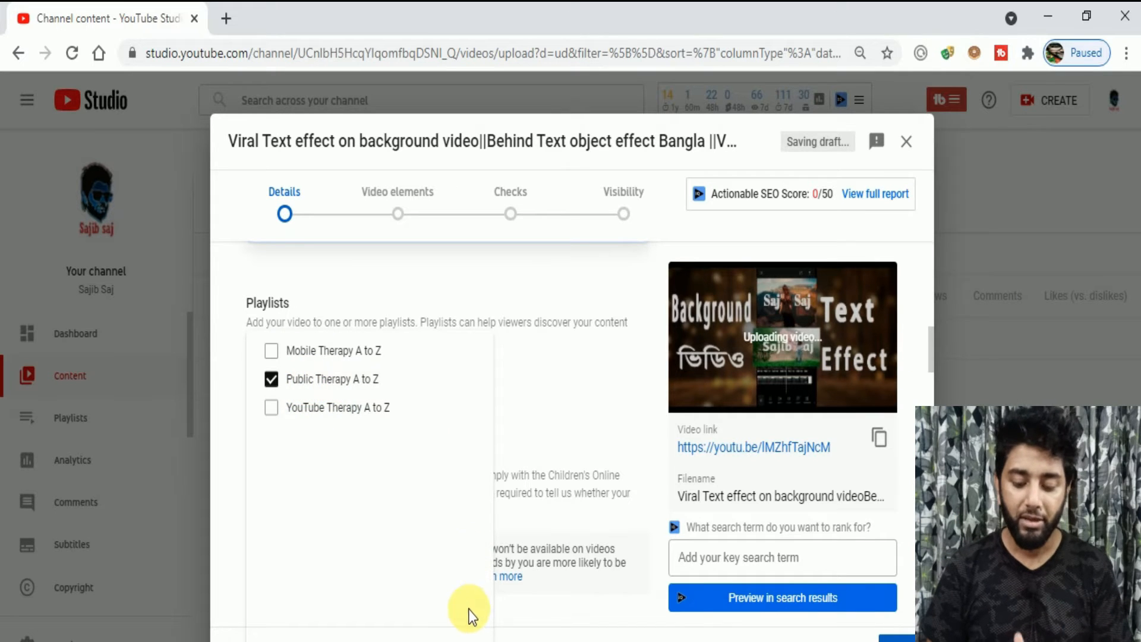
click(592, 390)
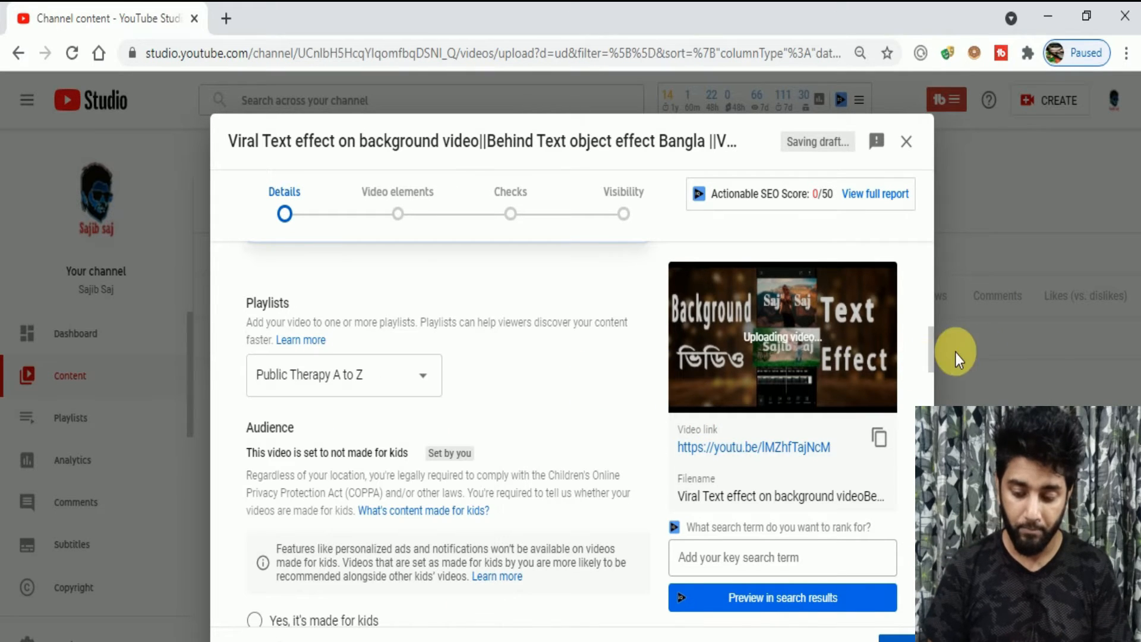
Copy the black tag list from the Word document, "behind object text in capcut" through "pixellab editing", into the video's tags
scroll(931, 357, down, 10)
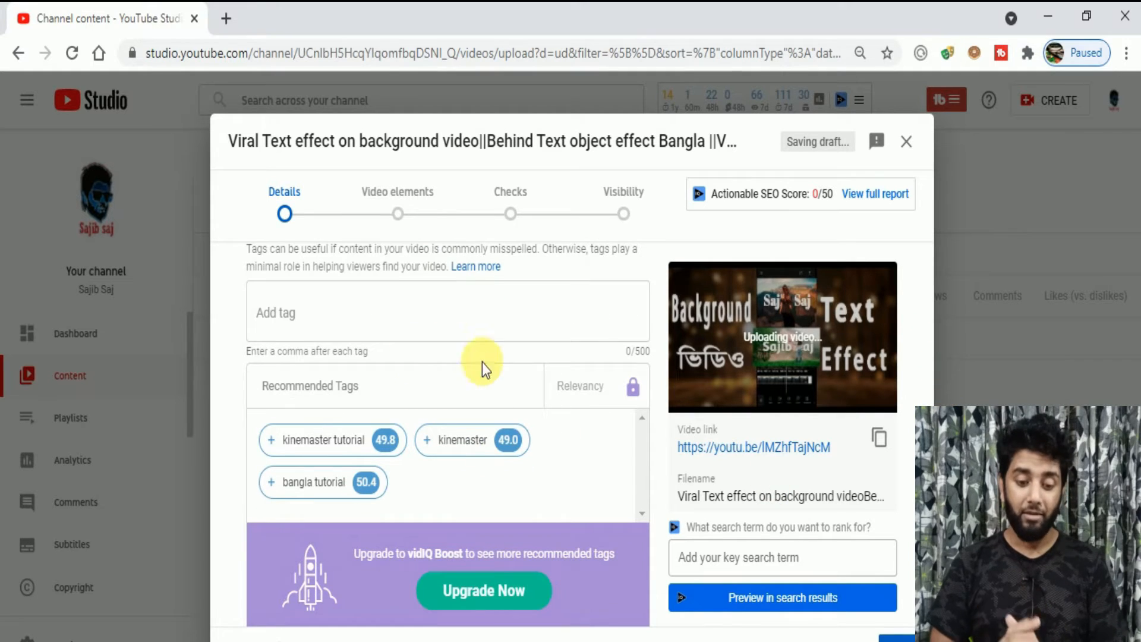
key(alt+Tab)
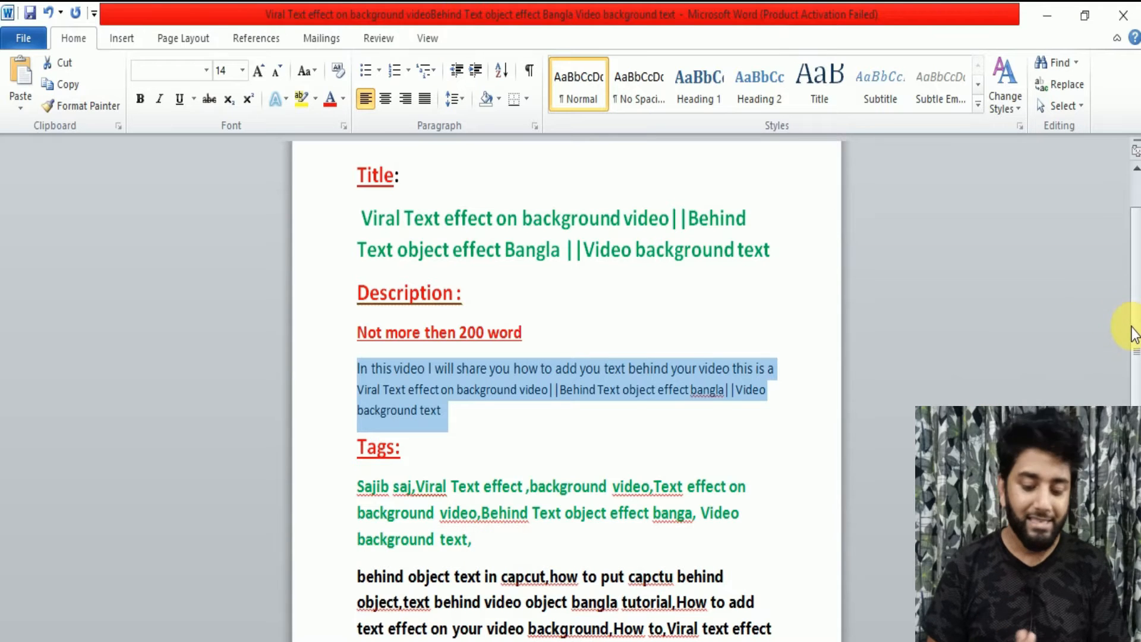
drag(1137, 338, 1136, 354)
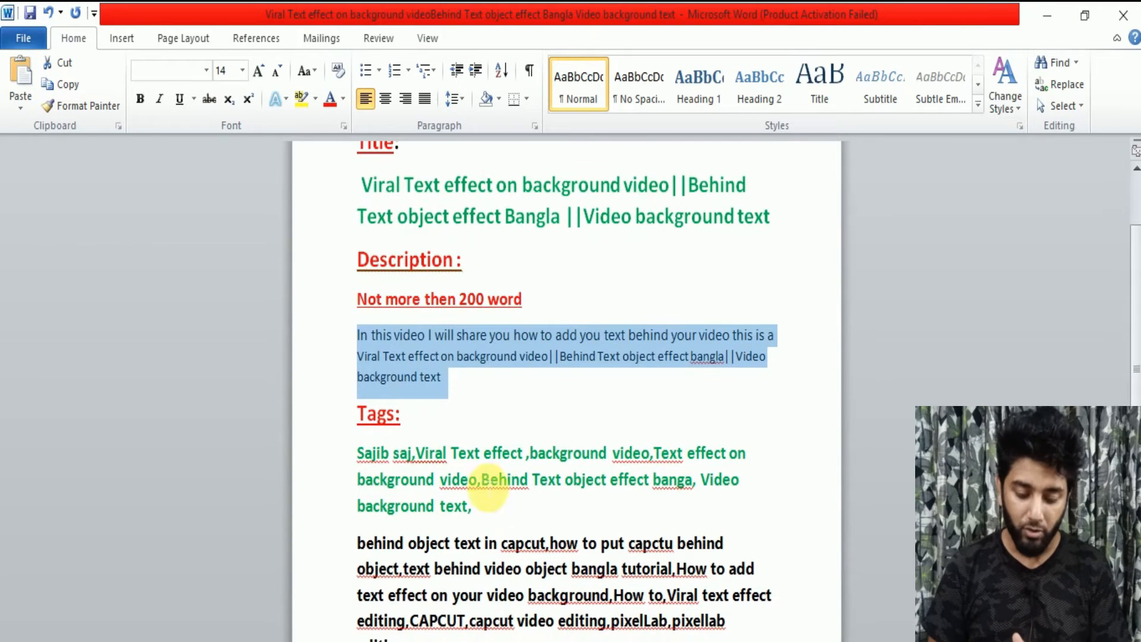
drag(496, 515, 377, 454)
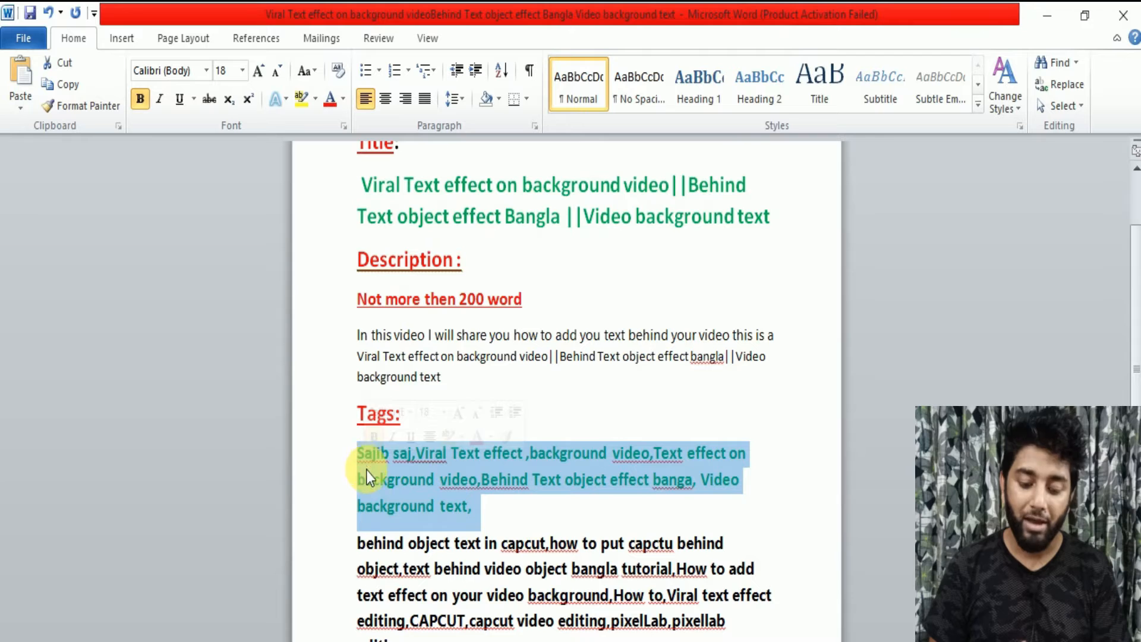
drag(362, 547, 361, 639)
drag(455, 635, 448, 631)
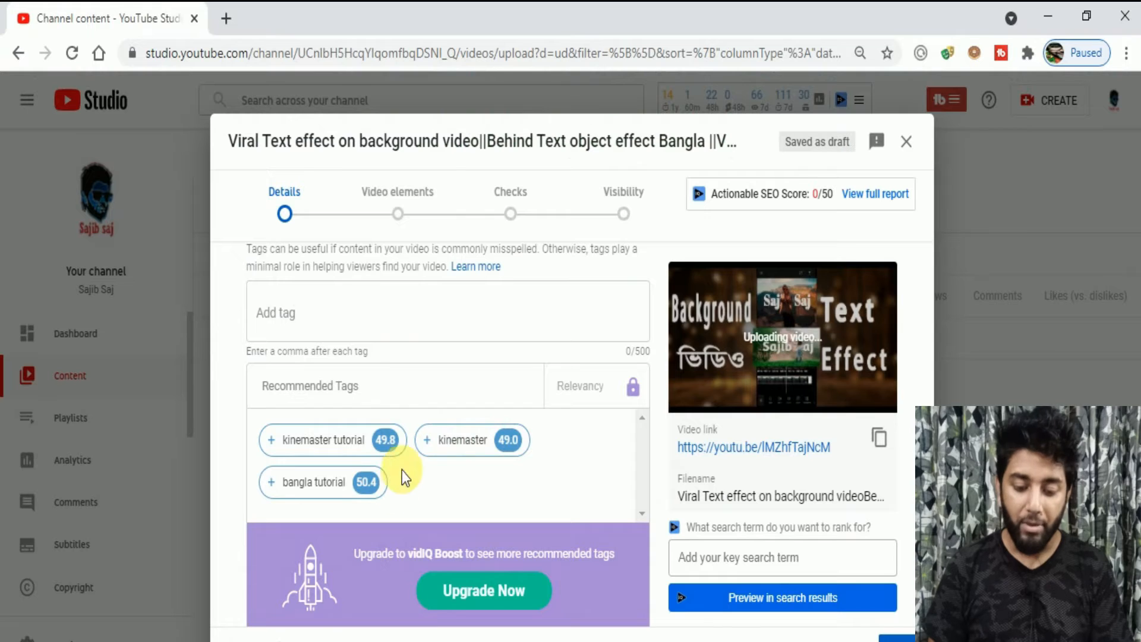
click(463, 319)
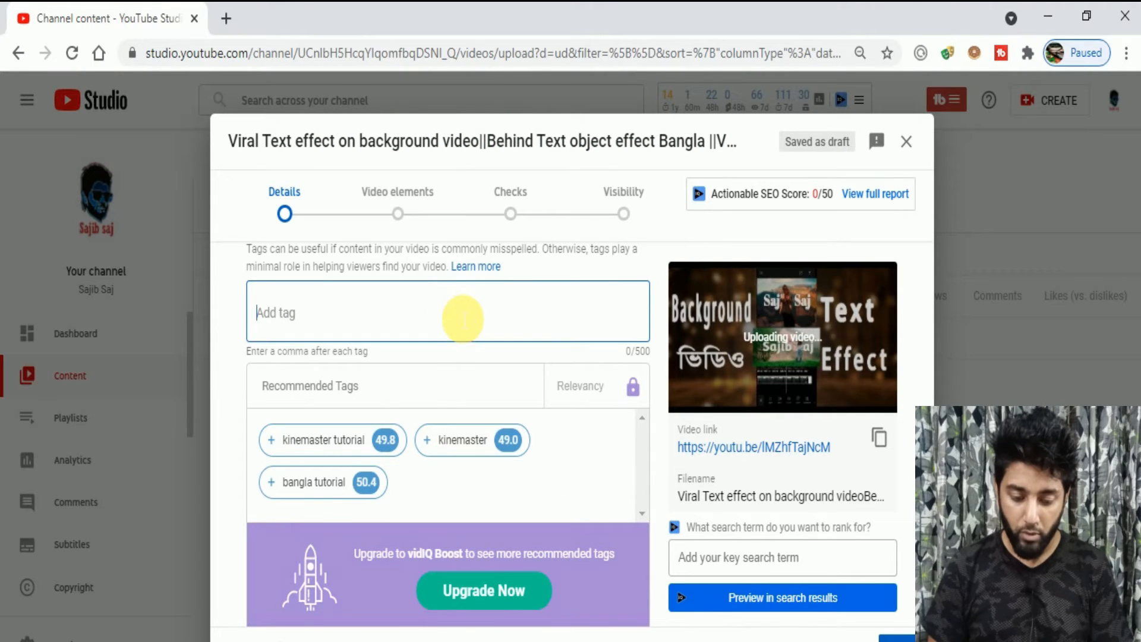
text(behind object text in capcut, how to put capctu behind object, text behind video object bangla tutorial, How to add text effect on your video background, How to, Viral text effect editing, CAPCUT, capcut video editing, pixelLab, pixellab editing)
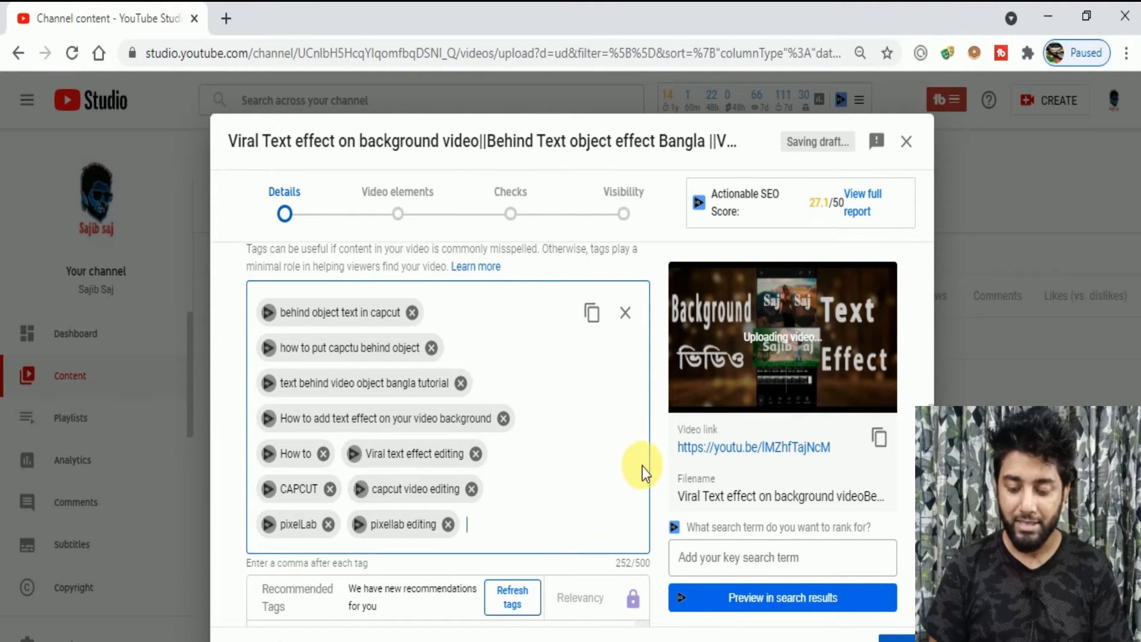
triple_click(631, 564)
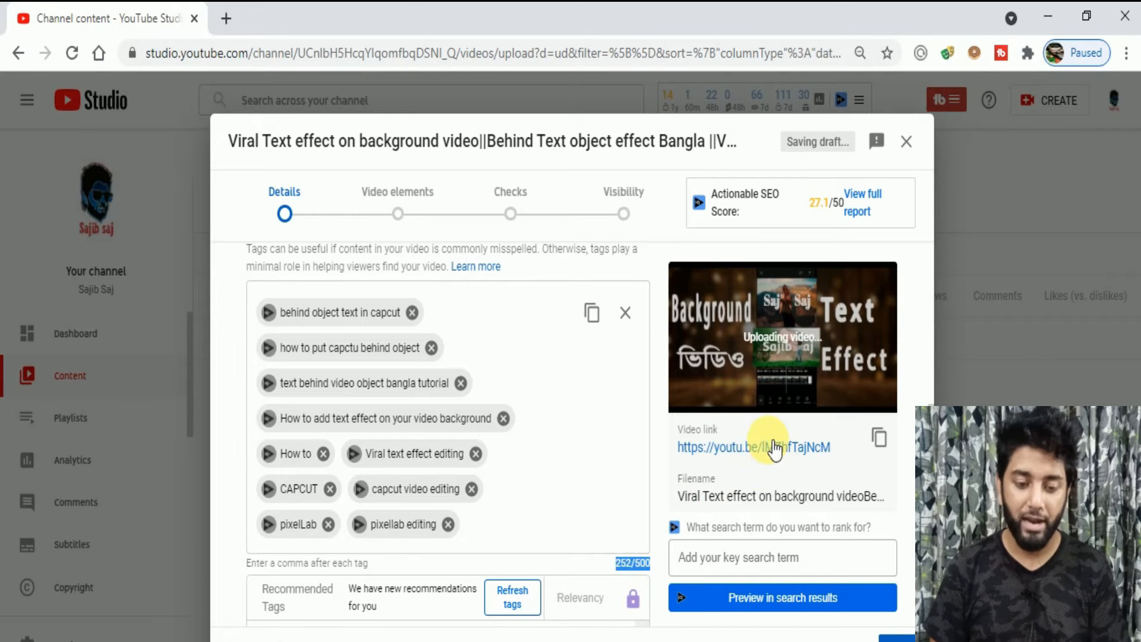
Open the uploaded video's watch page from its link and check the TubeBuddy SEO score in Videolytics
click(752, 447)
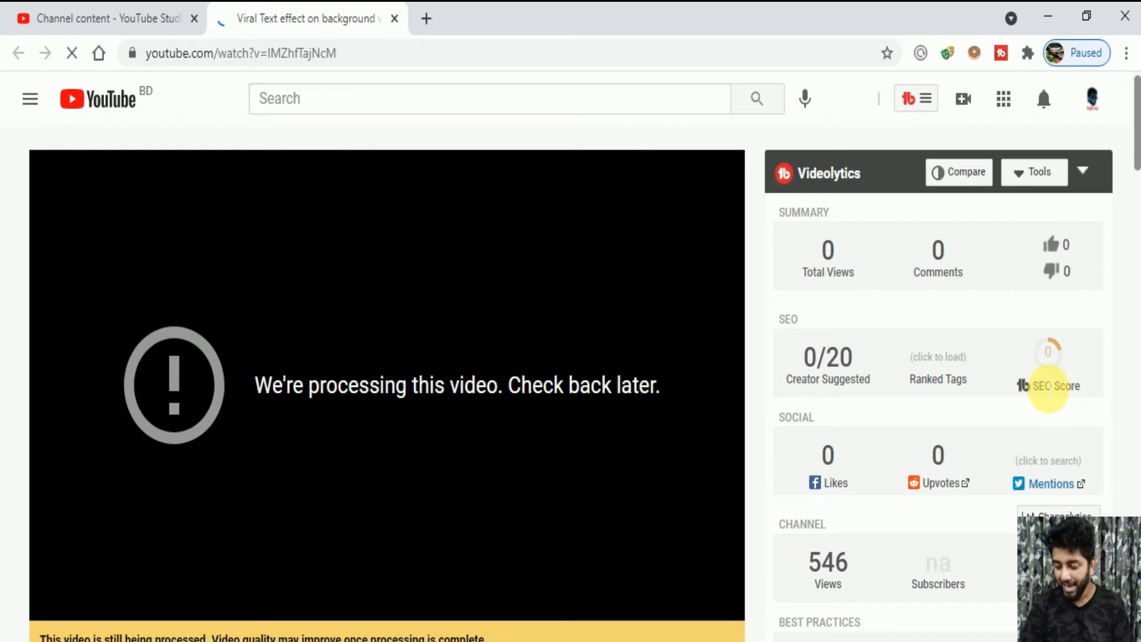
mouse_move(1051, 354)
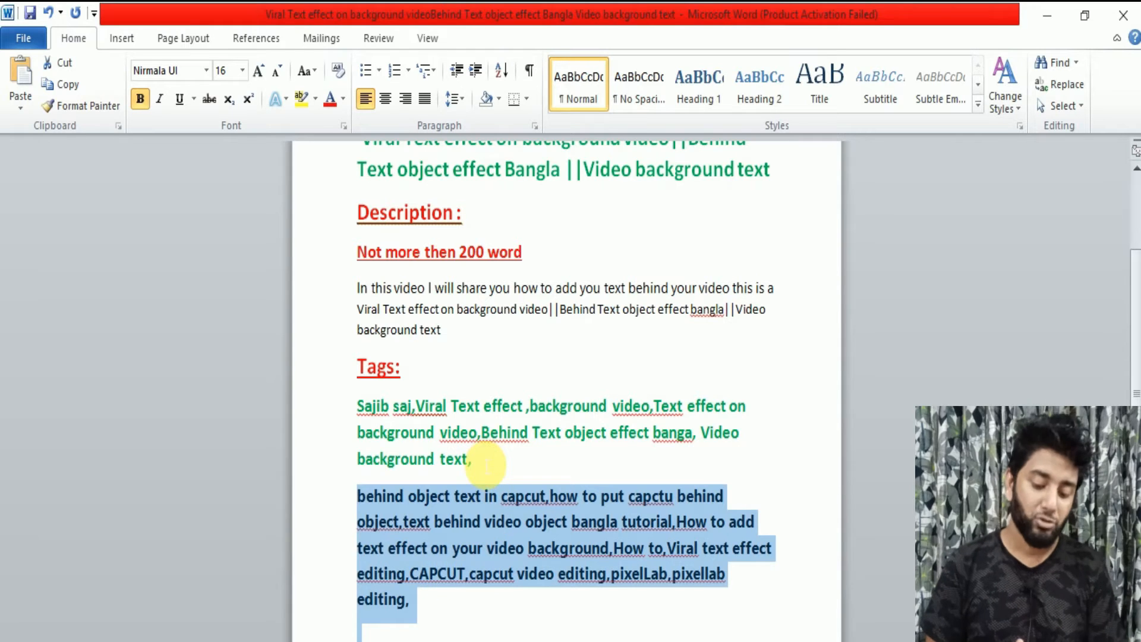
Copy the whole green tag list, ending in "Video background text", from the Word document and append it to the video's tags
click(485, 462)
drag(485, 463, 374, 408)
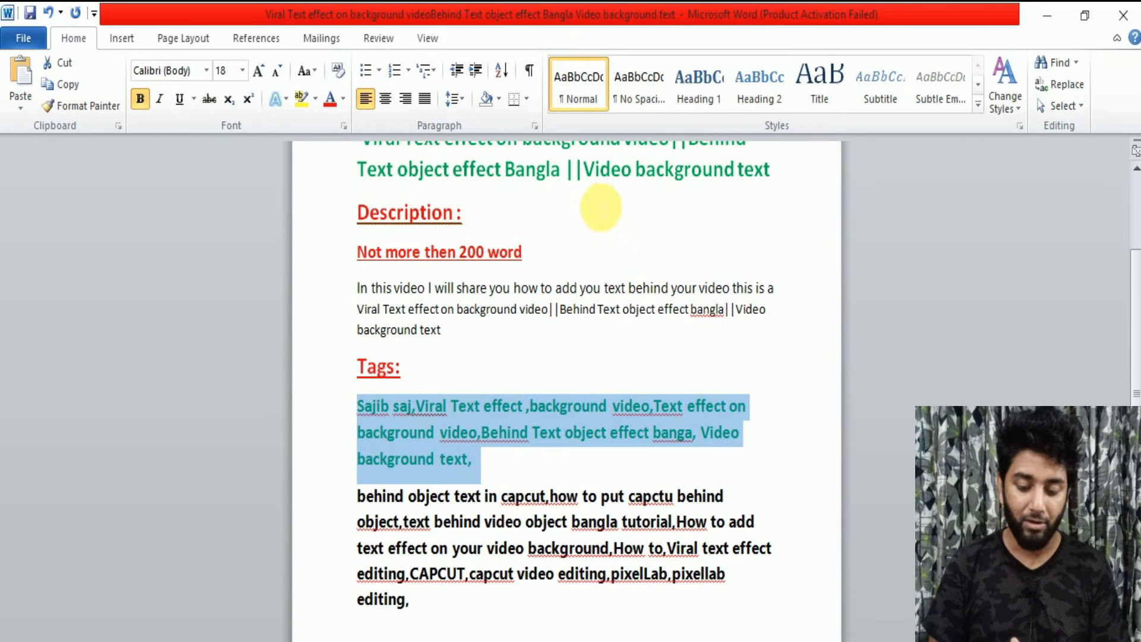
scroll(1129, 364, up, 2)
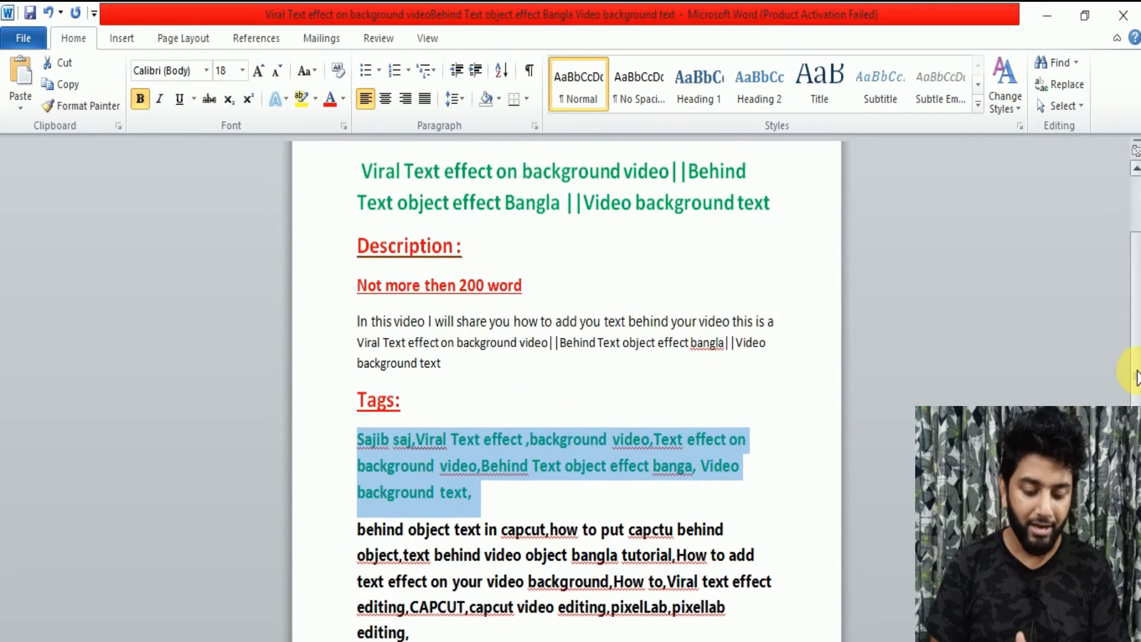
drag(360, 198, 815, 232)
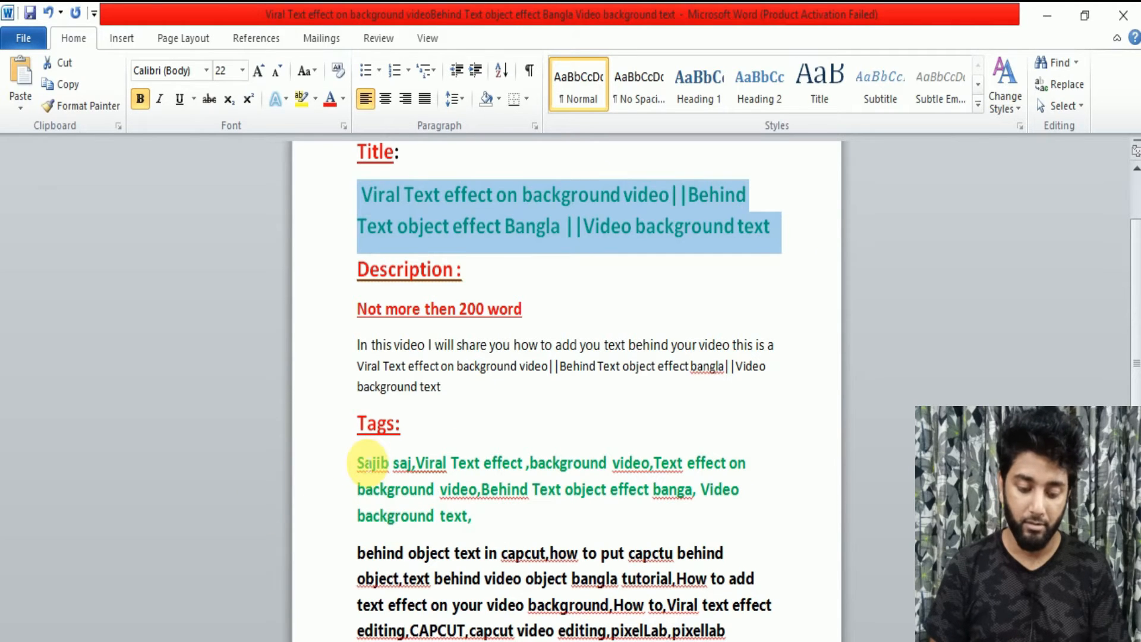
drag(360, 462, 476, 514)
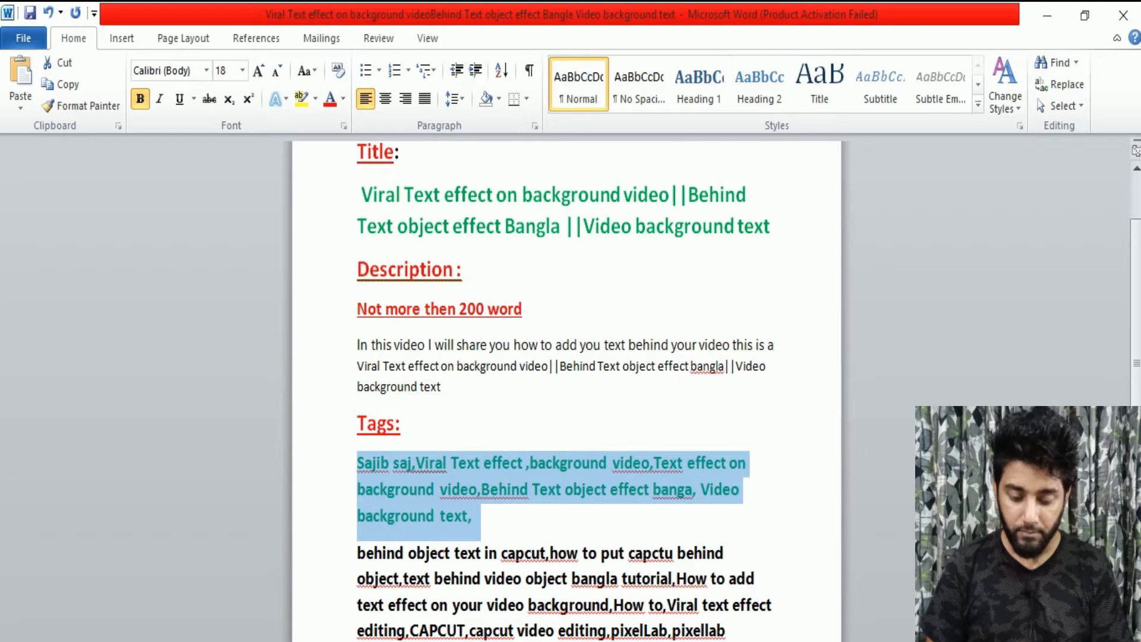
click(321, 639)
click(147, 7)
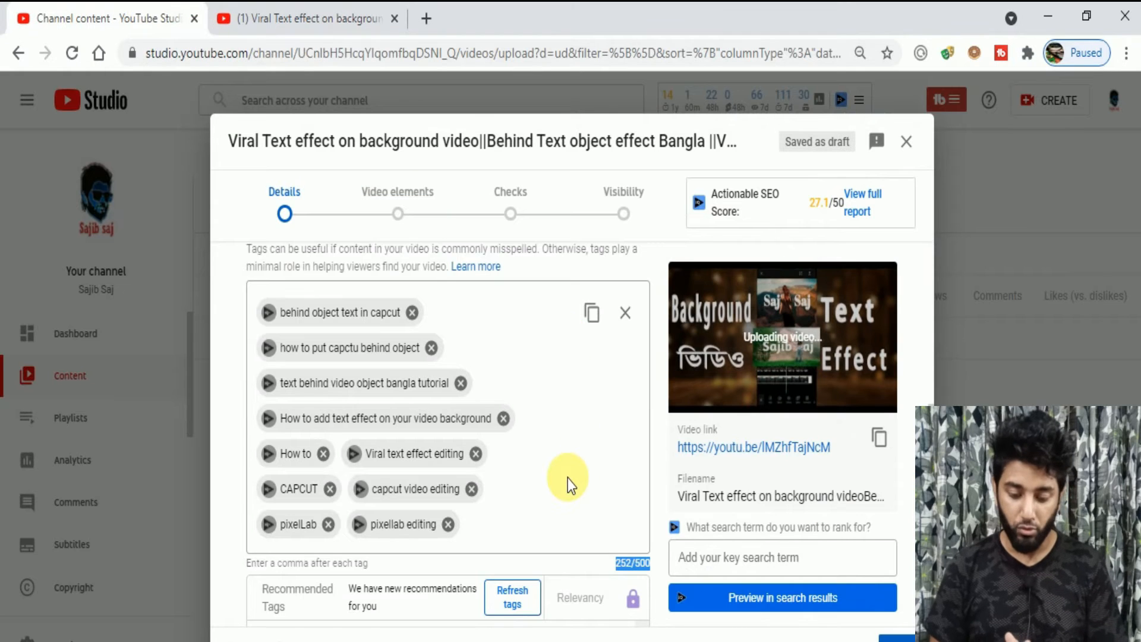
click(512, 529)
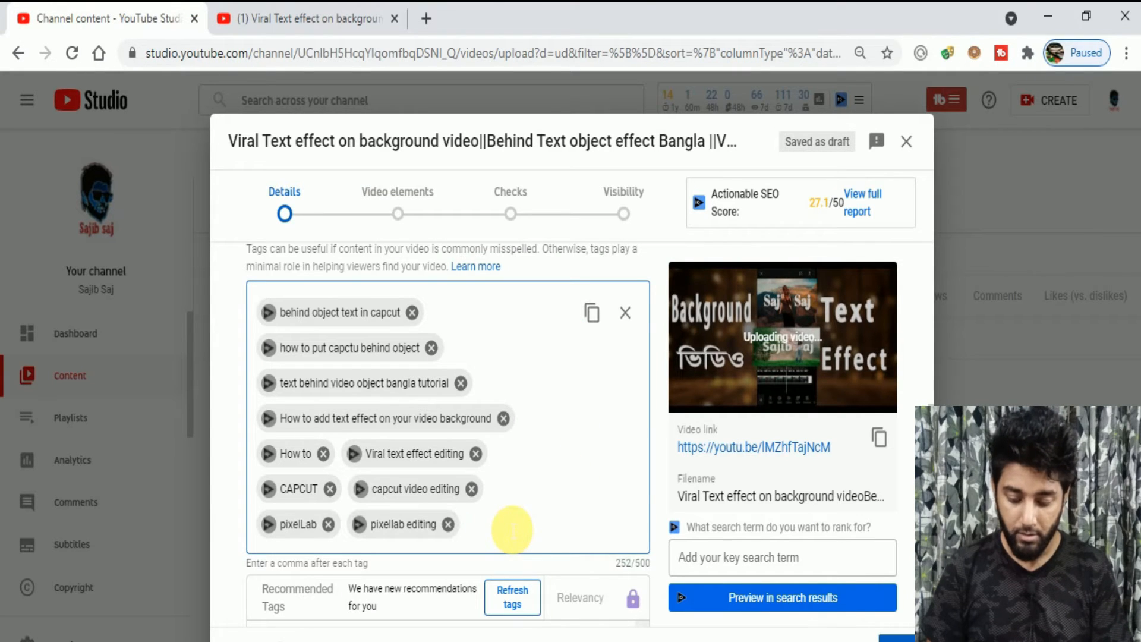
key(ctrl+v)
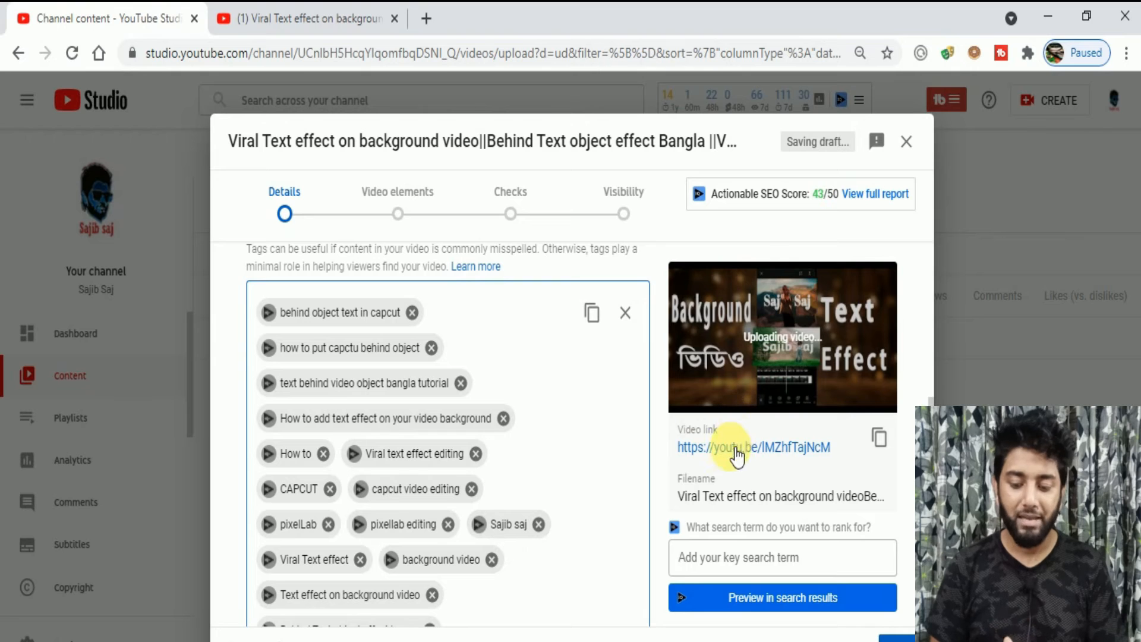
Open the video's watch page again from its link and compare the SEO scores on both watch pages
click(747, 451)
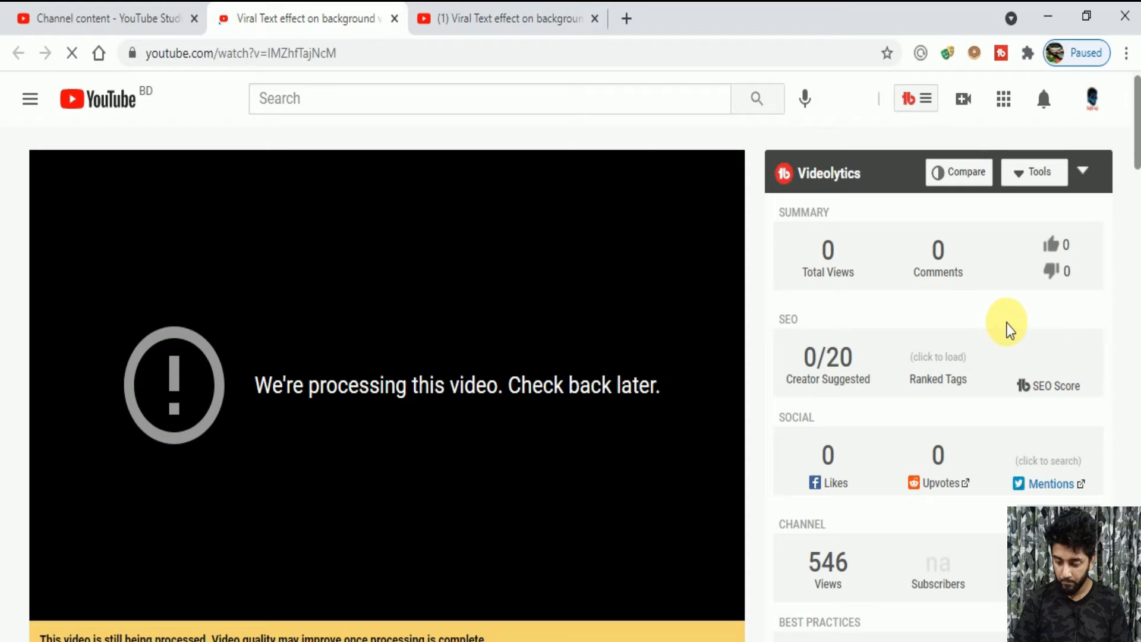
mouse_move(1062, 340)
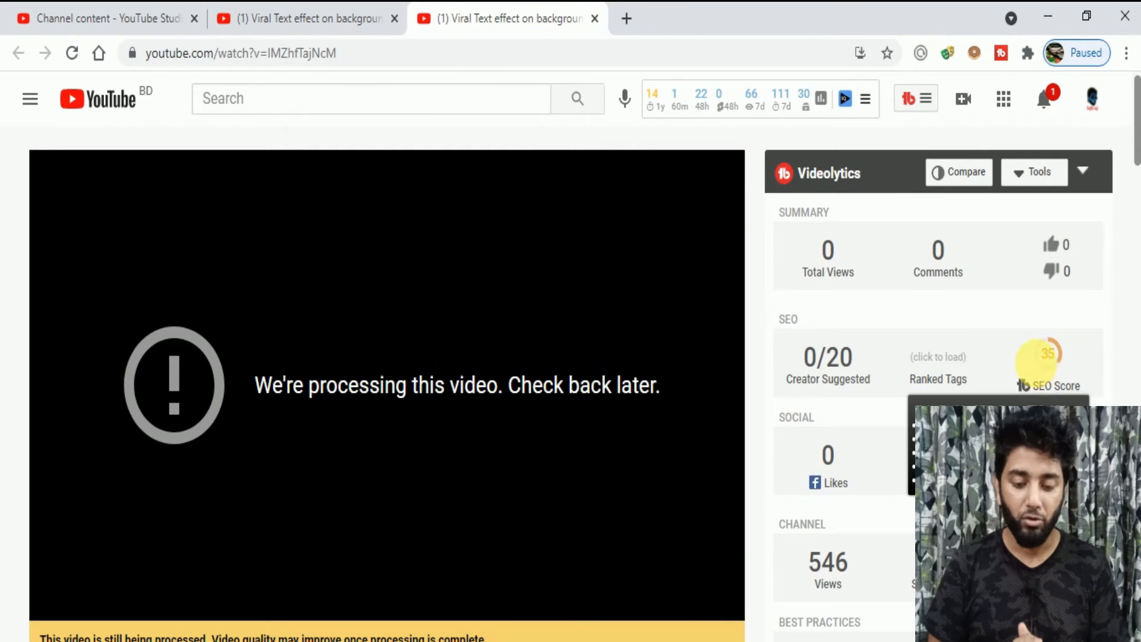
click(347, 24)
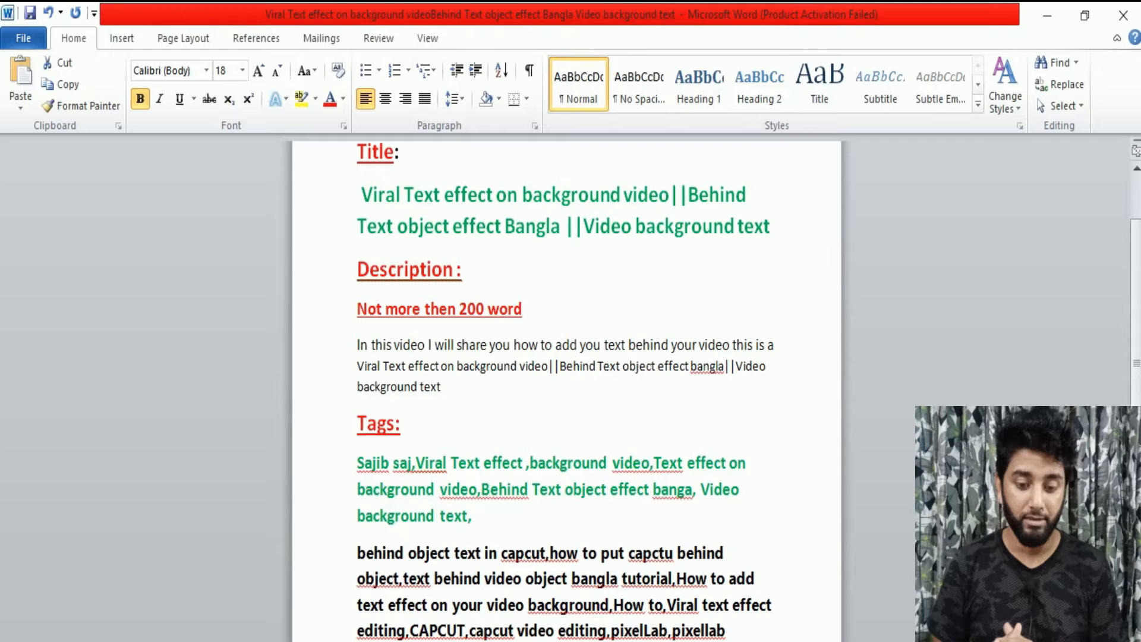
Compare the green tags in the Word document with matching title phrases, from "Viral Text effect" to "Behind Text object effect Bangla"
triple_click(401, 487)
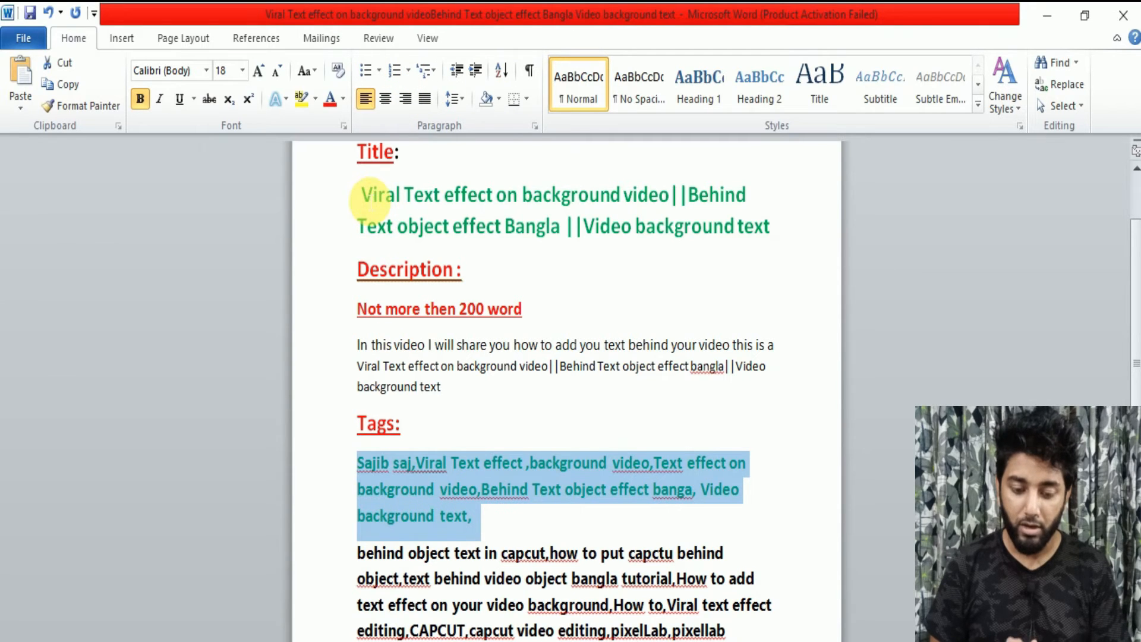
click(400, 463)
drag(418, 465, 525, 466)
drag(365, 197, 496, 195)
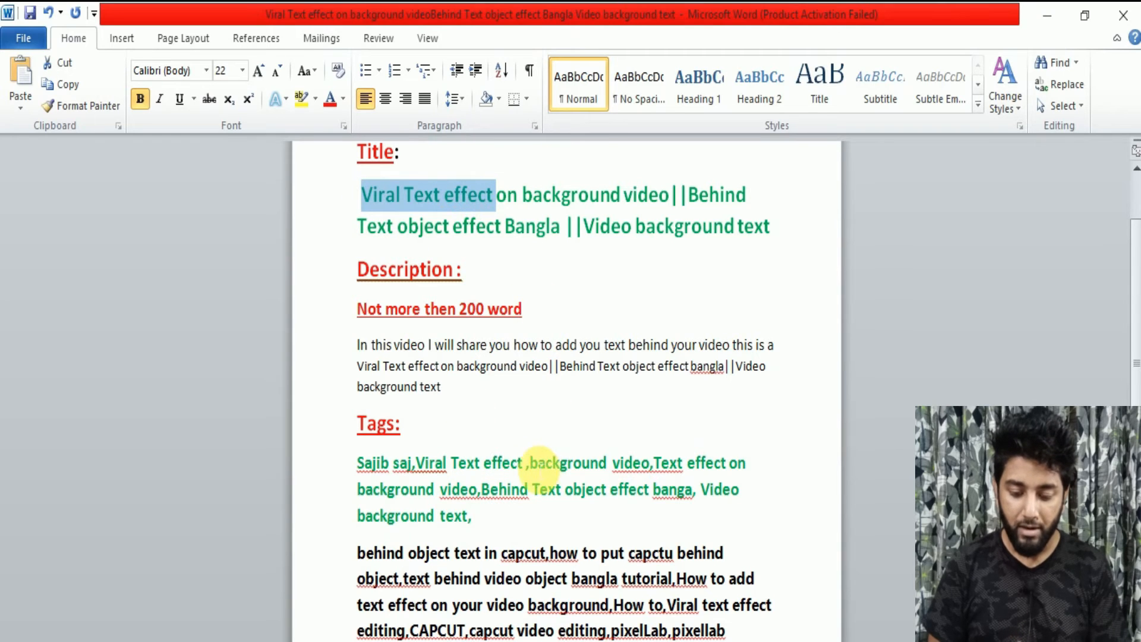
drag(531, 464, 626, 461)
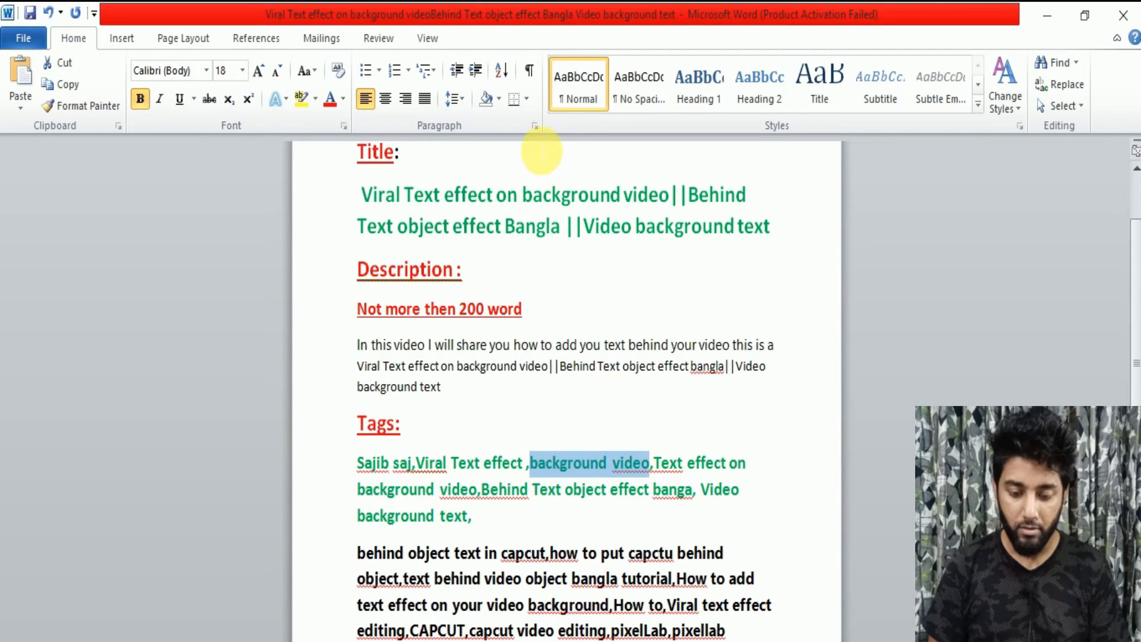
drag(522, 195, 669, 196)
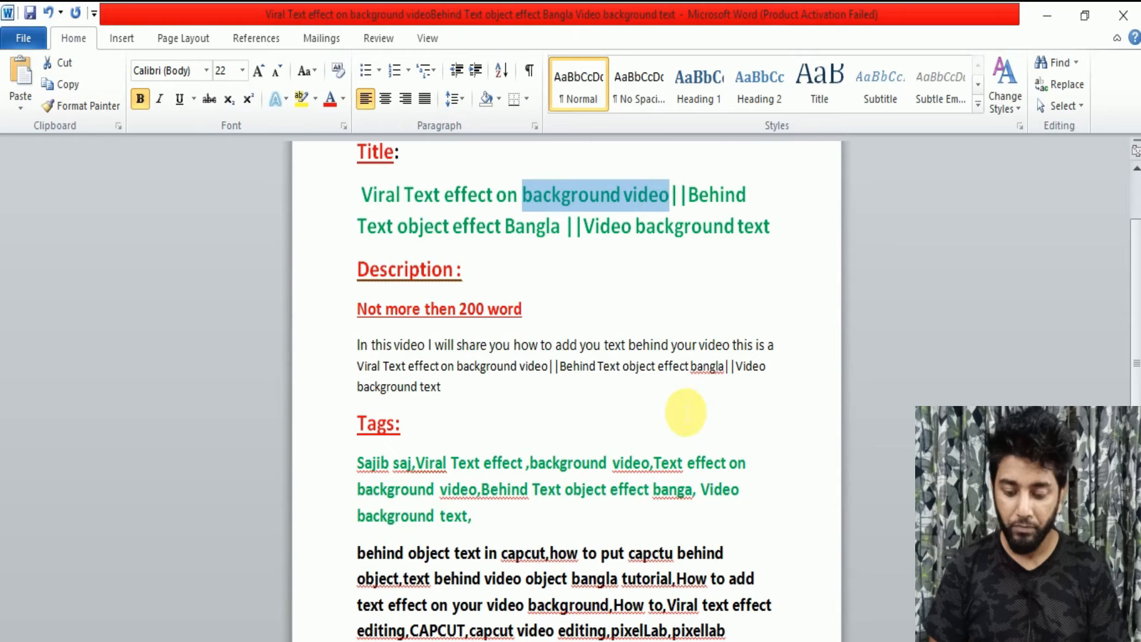
drag(654, 465, 473, 497)
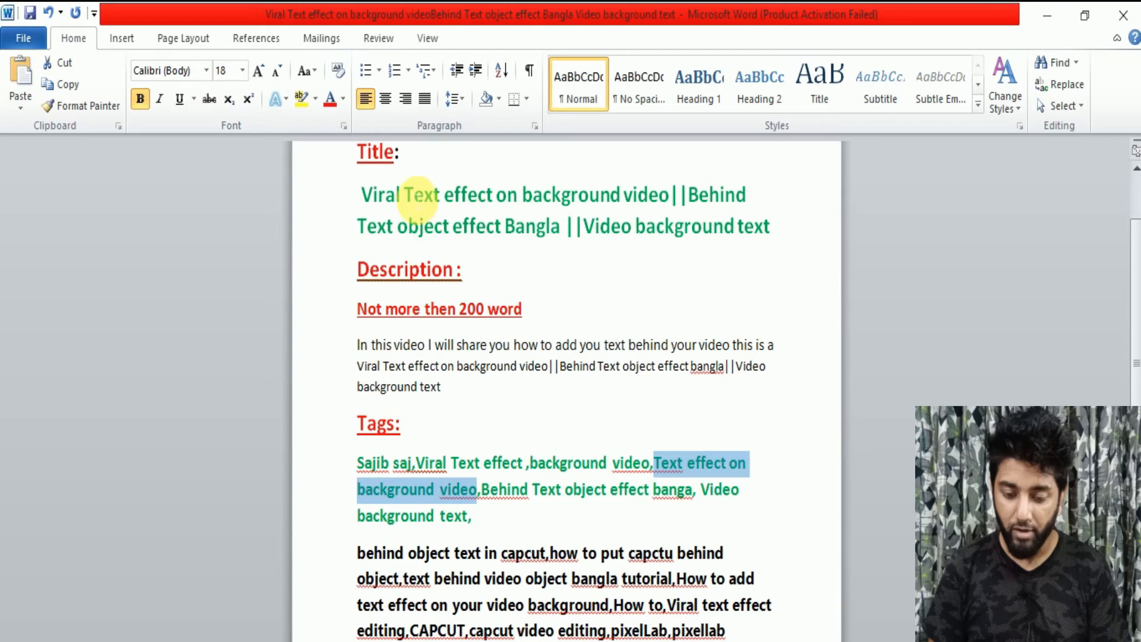
click(410, 197)
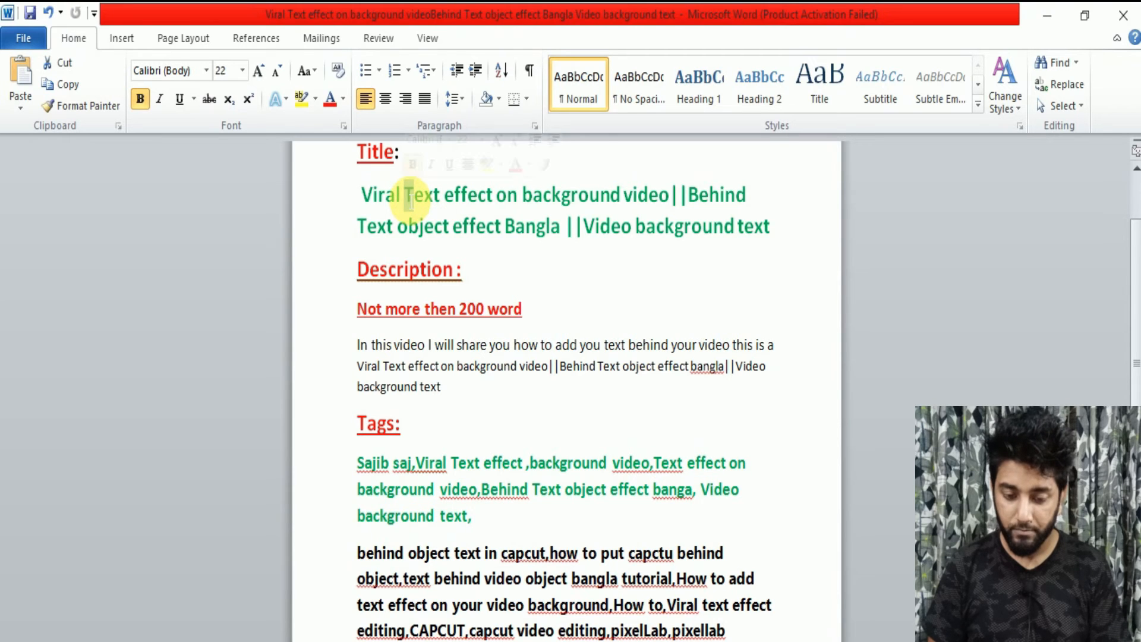
drag(410, 197, 636, 195)
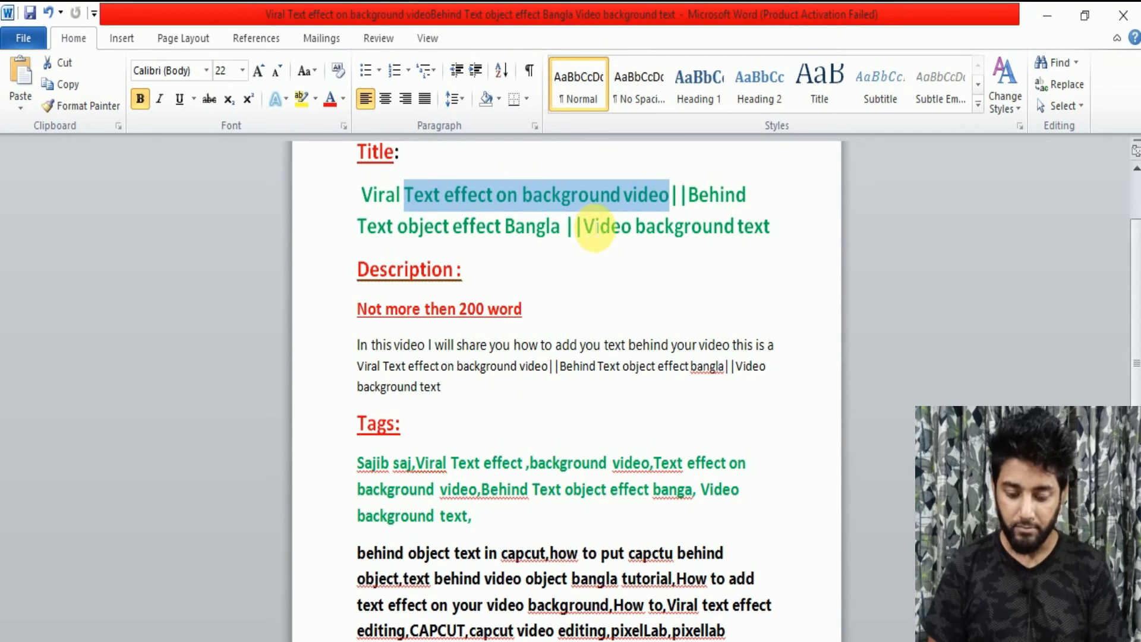
drag(488, 503, 549, 465)
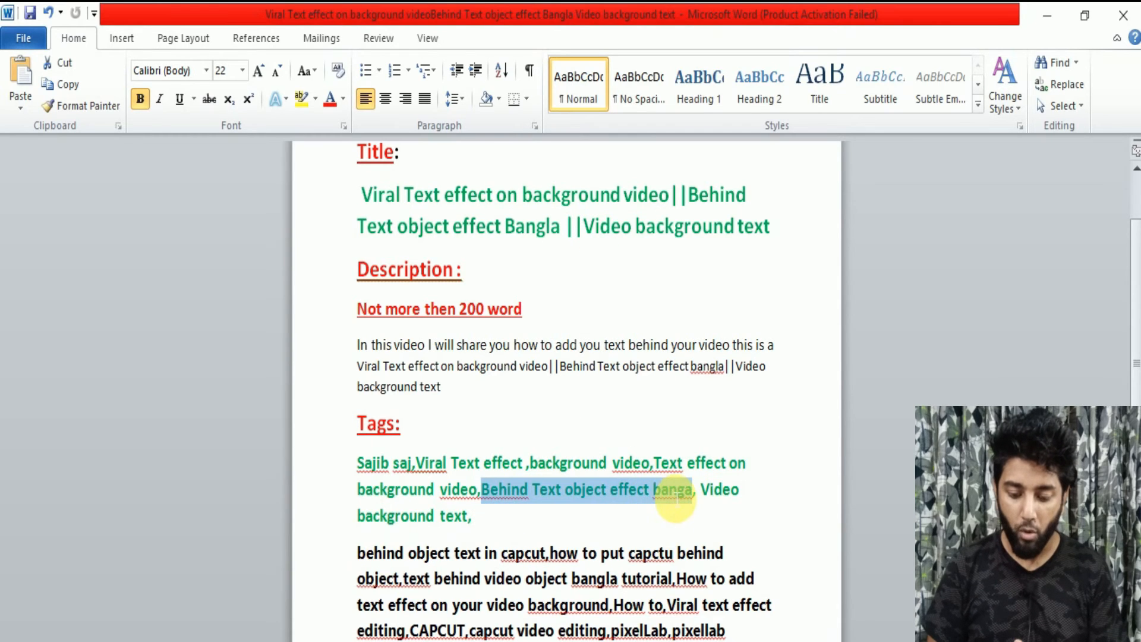
drag(688, 195, 562, 237)
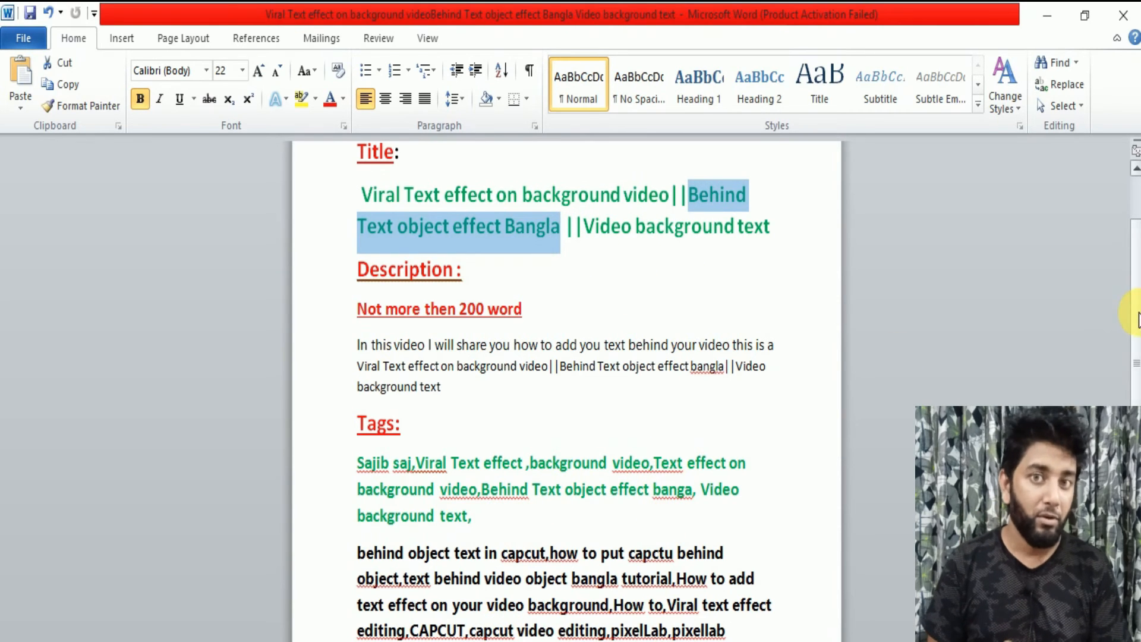
Review the black tag list below the green tags in the Word document, from "behind object text in capcut" to "pixellab editing"
scroll(497, 602, down, 2)
drag(408, 586, 357, 466)
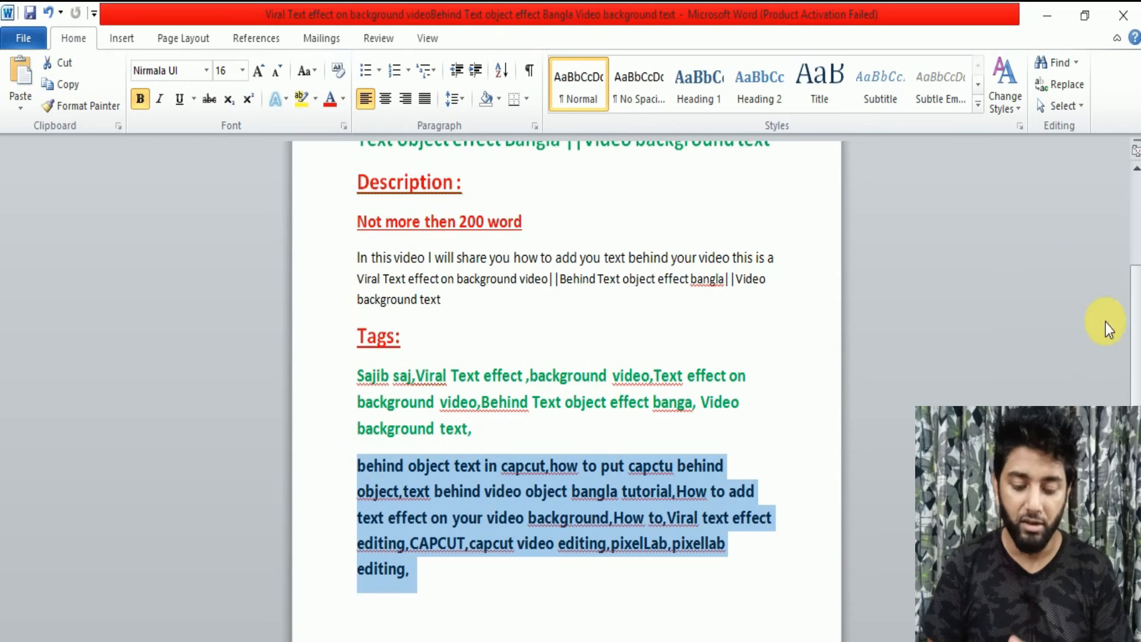
scroll(1126, 389, up, 2)
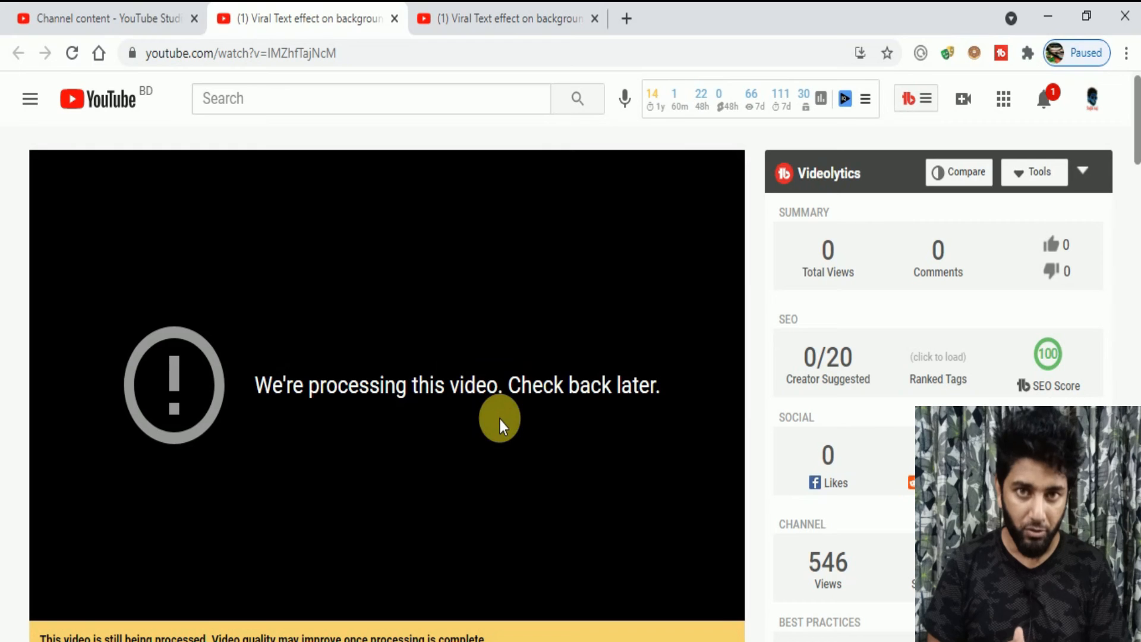
Compare the SEO scores on the two watch pages in the browser and close the one loaded before the green tags were added
mouse_move(1011, 390)
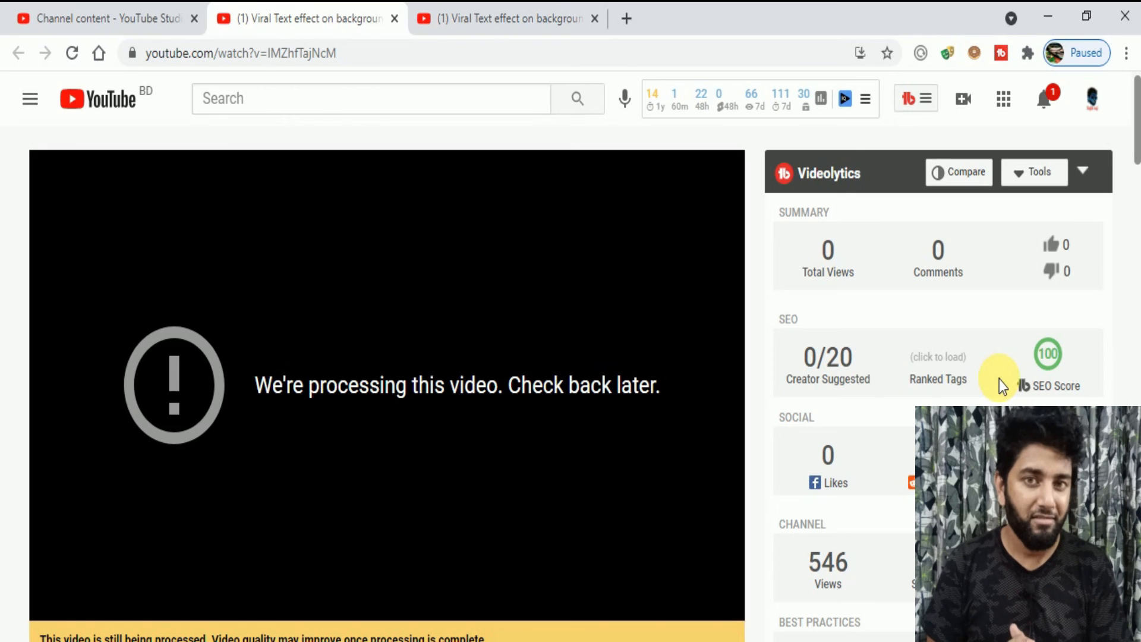
click(574, 18)
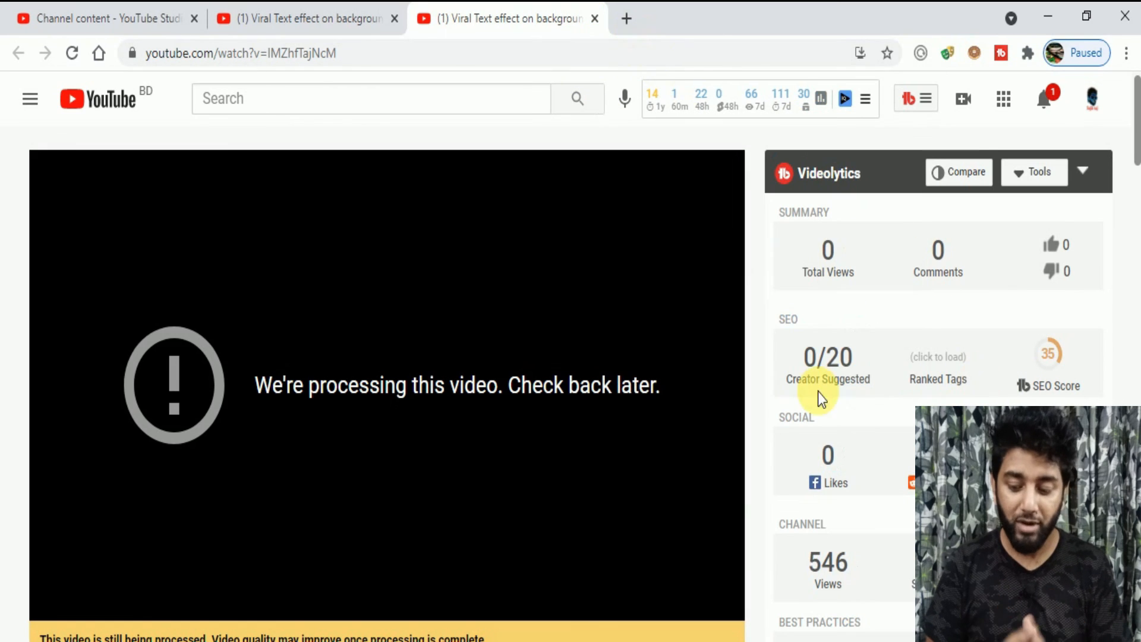
click(594, 18)
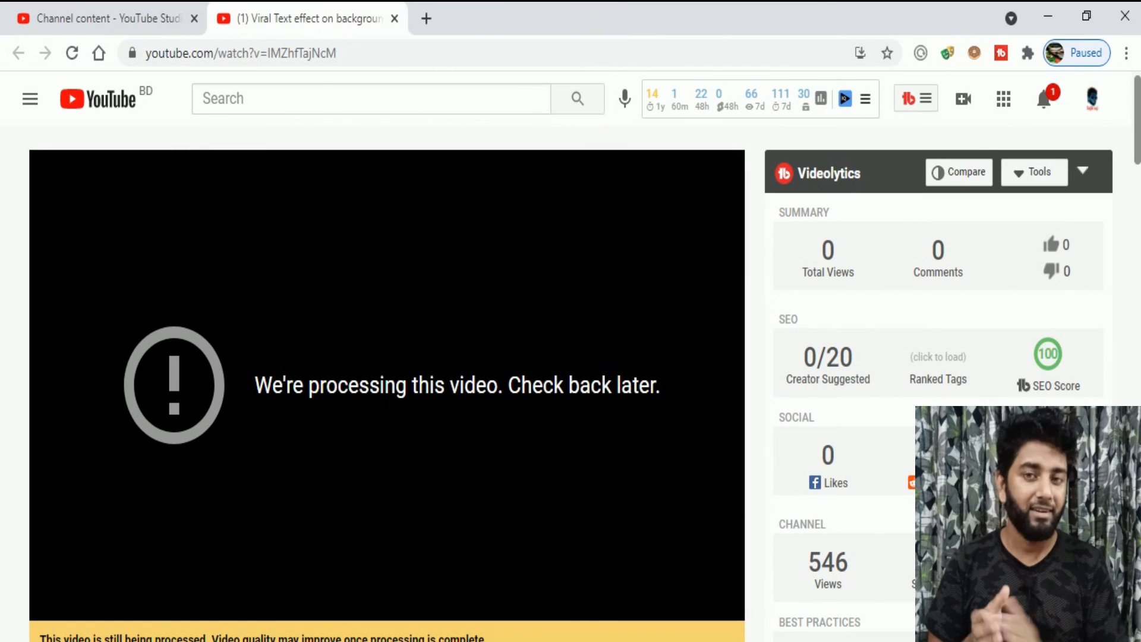